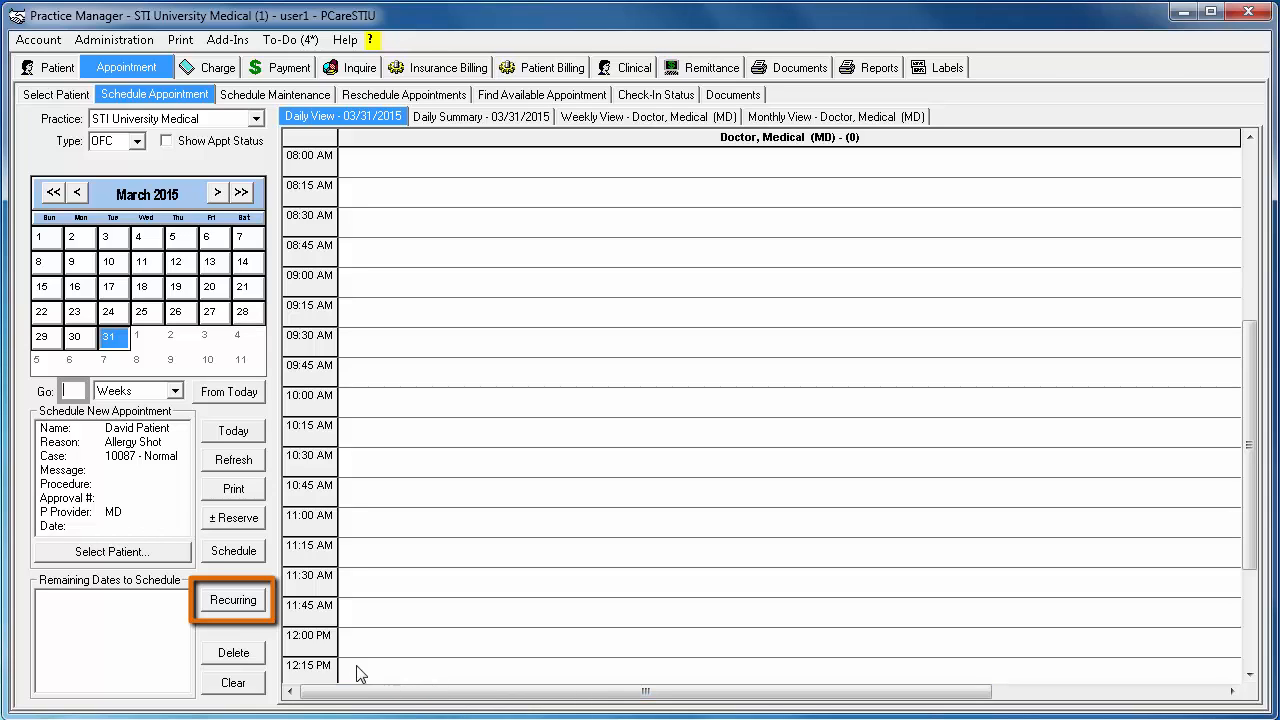
Step: Open the recurring appointment setup for the selected patient and set a 01:00 PM start with a duration of 15 minutes
left_click(249, 602)
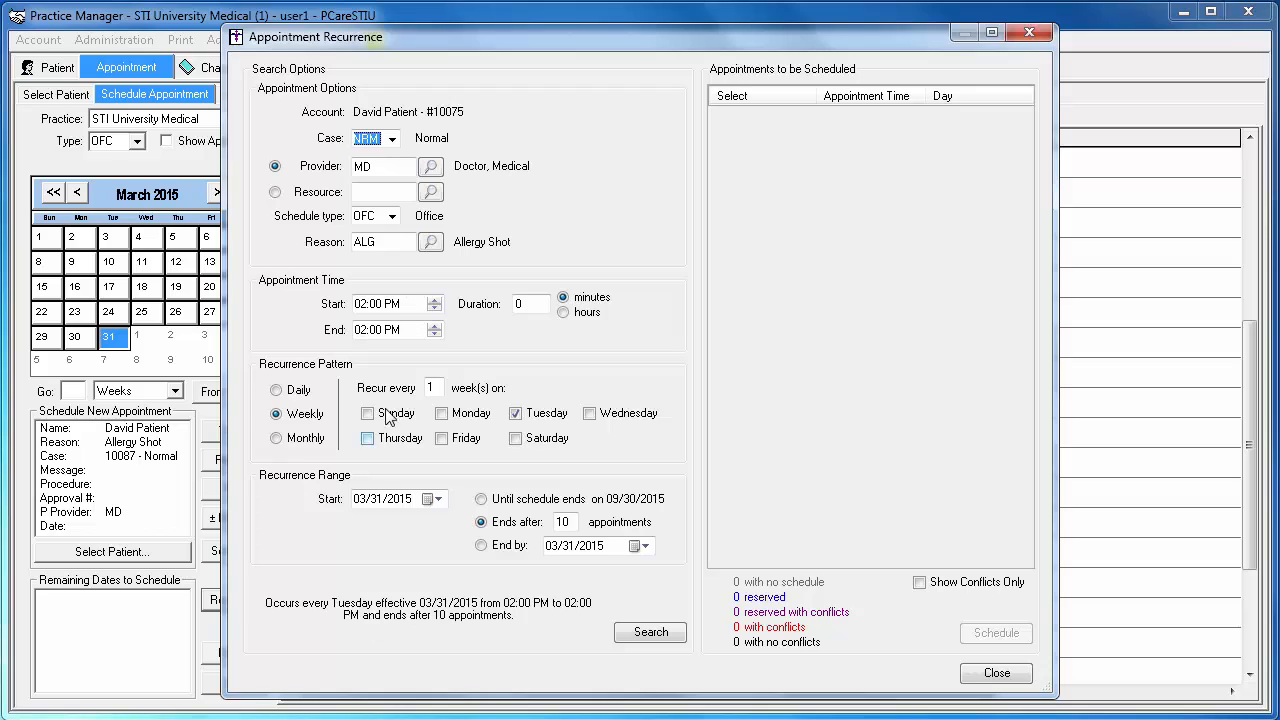
left_click(358, 305)
type("1")
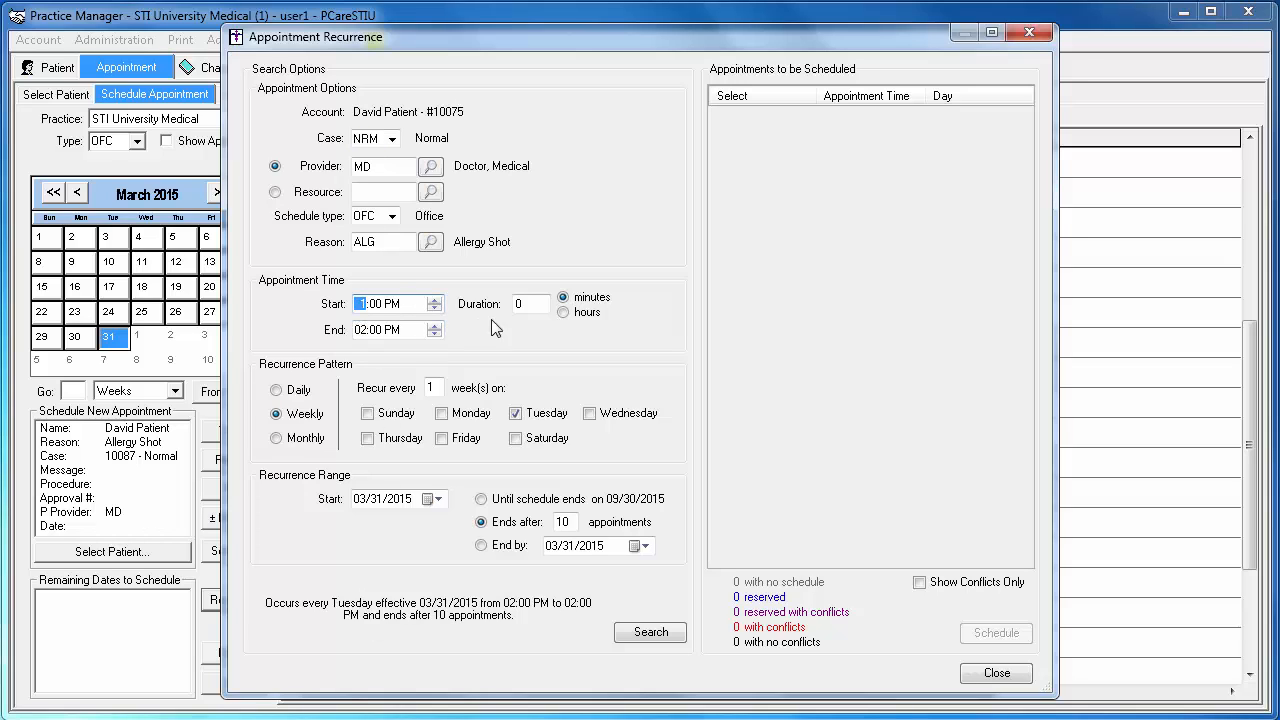
left_click(516, 304)
type("15")
key("Tab")
Step: Preview the daily and monthly recurrence patterns, ending on the weekly pattern
left_click(277, 391)
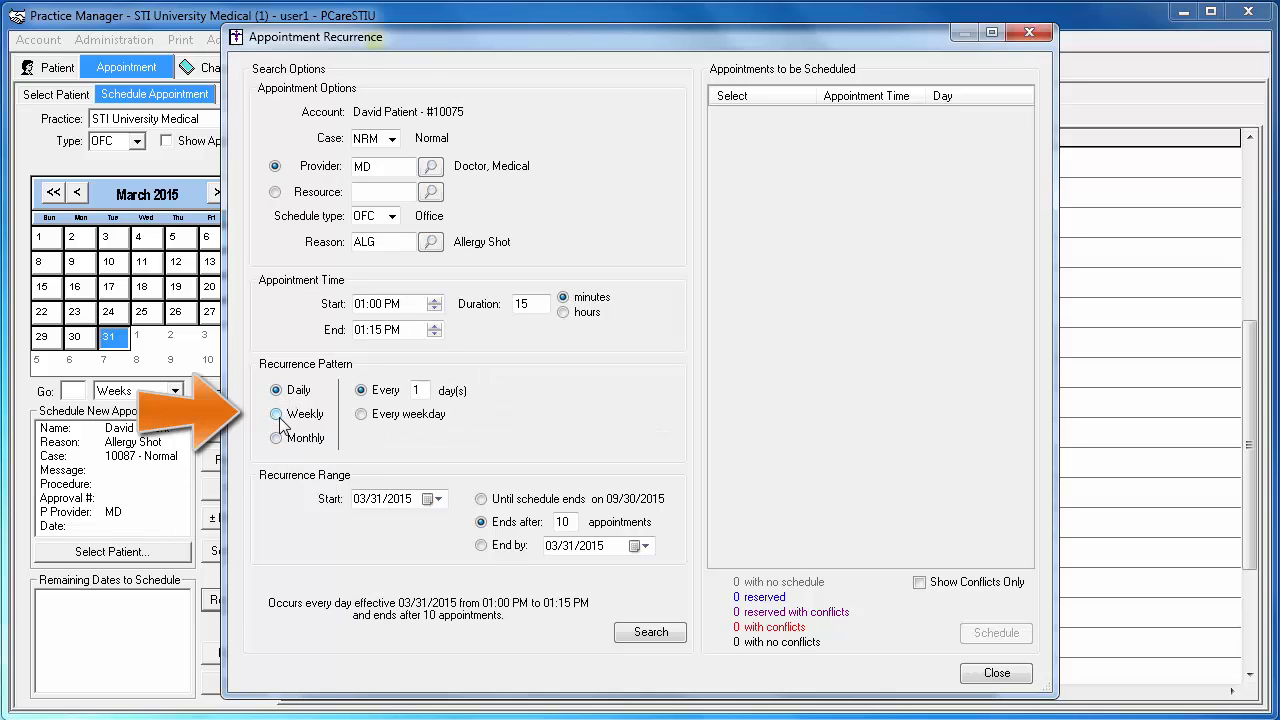
left_click(278, 415)
left_click(277, 438)
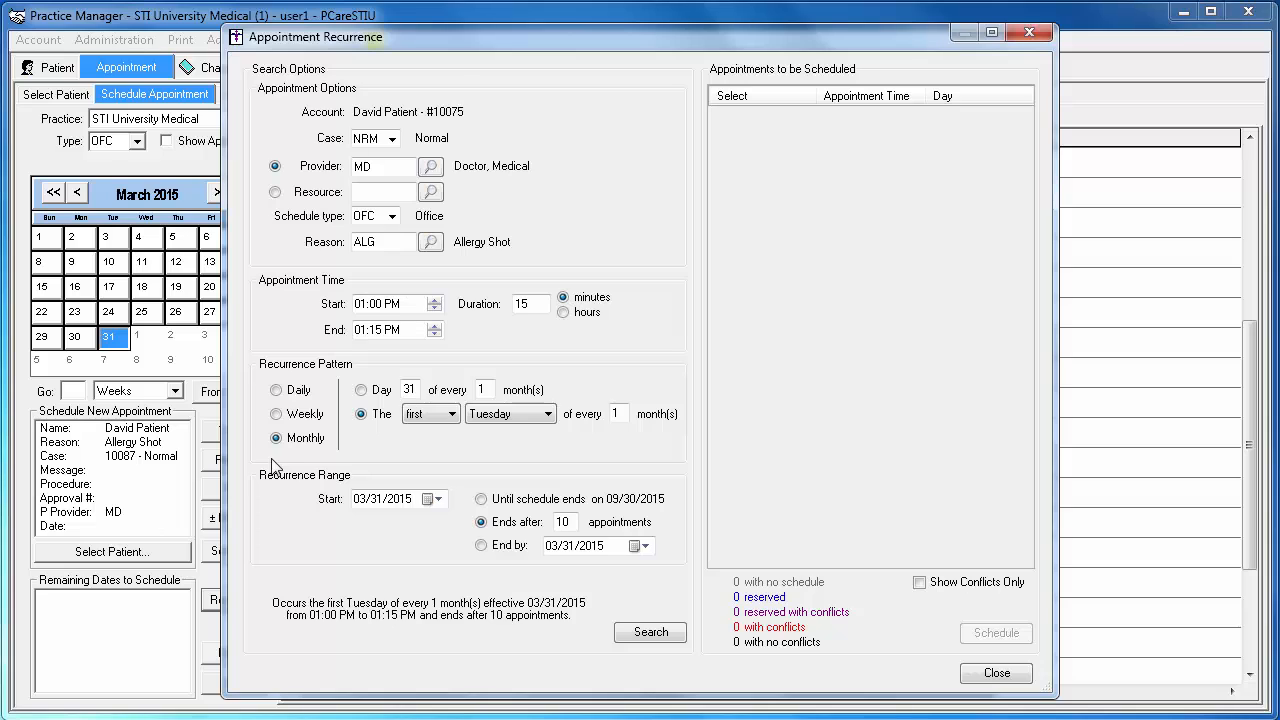
left_click(277, 414)
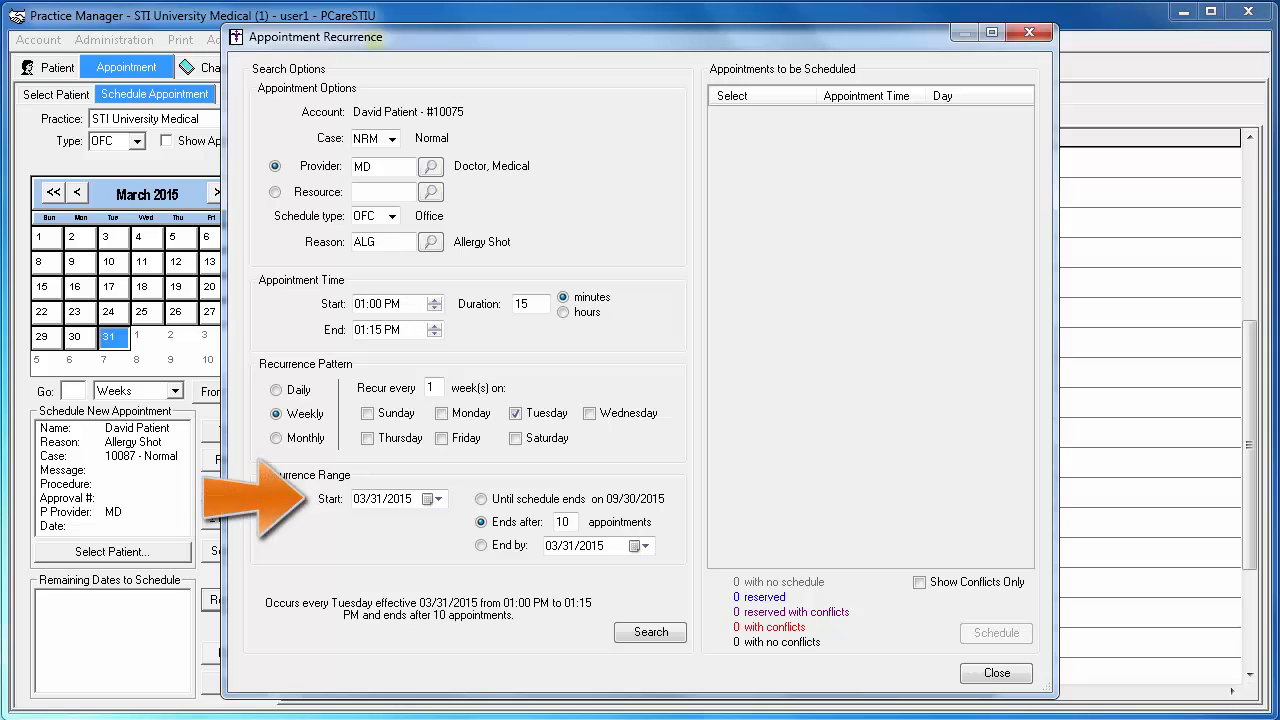
Step: Set the start date of the recurrence range to 04/06/2015
left_click(437, 499)
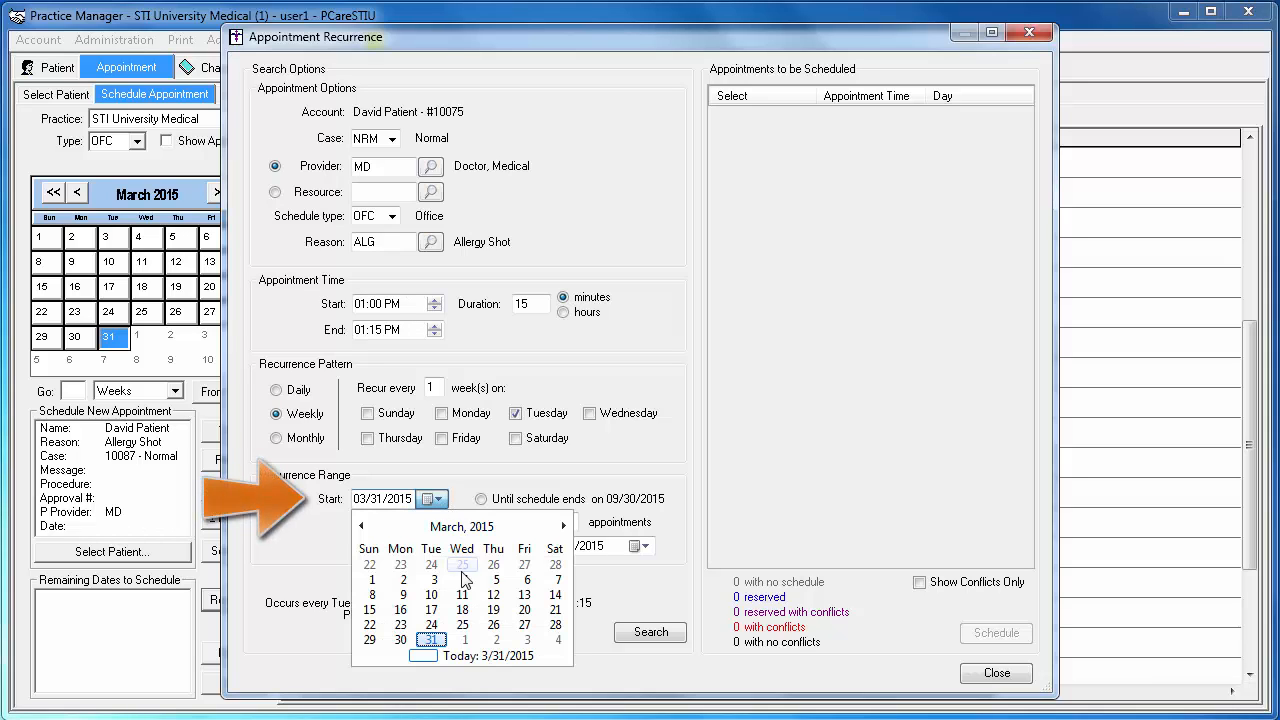
left_click(563, 526)
left_click(400, 580)
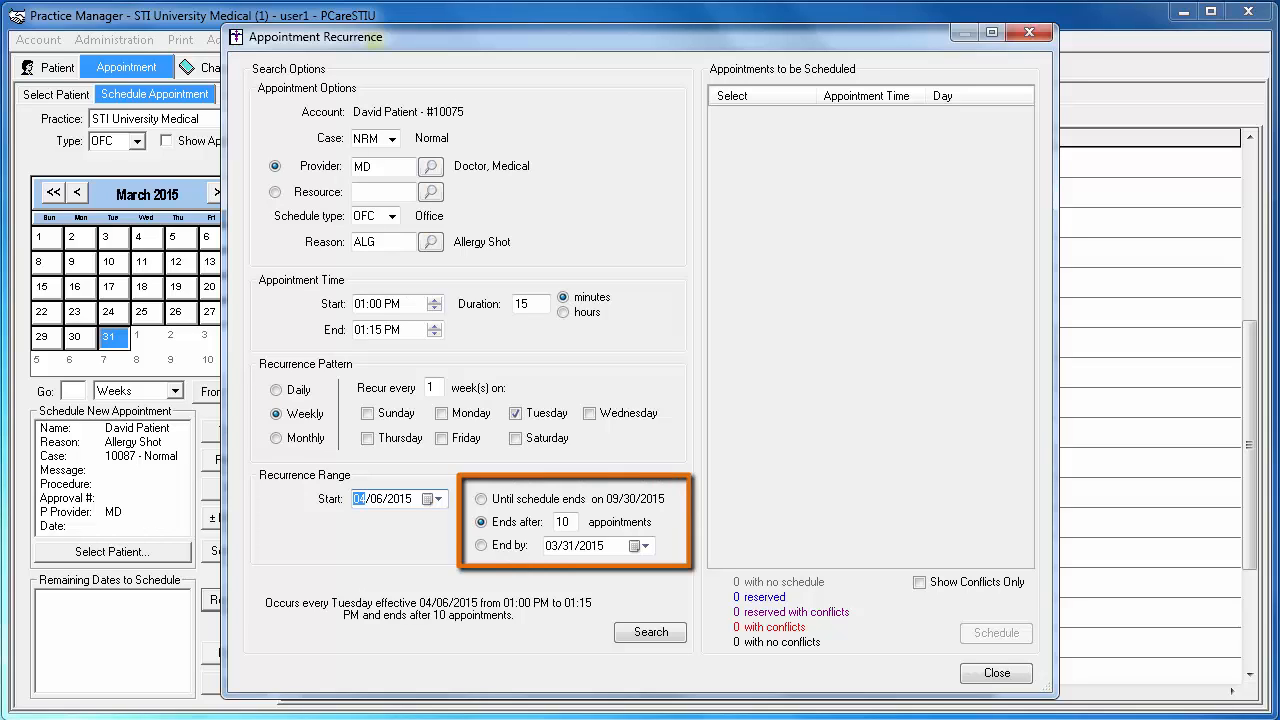
Step: Try the range options for ending with the schedule and ending by a date, returning to ending after a number of appointments
left_click(481, 499)
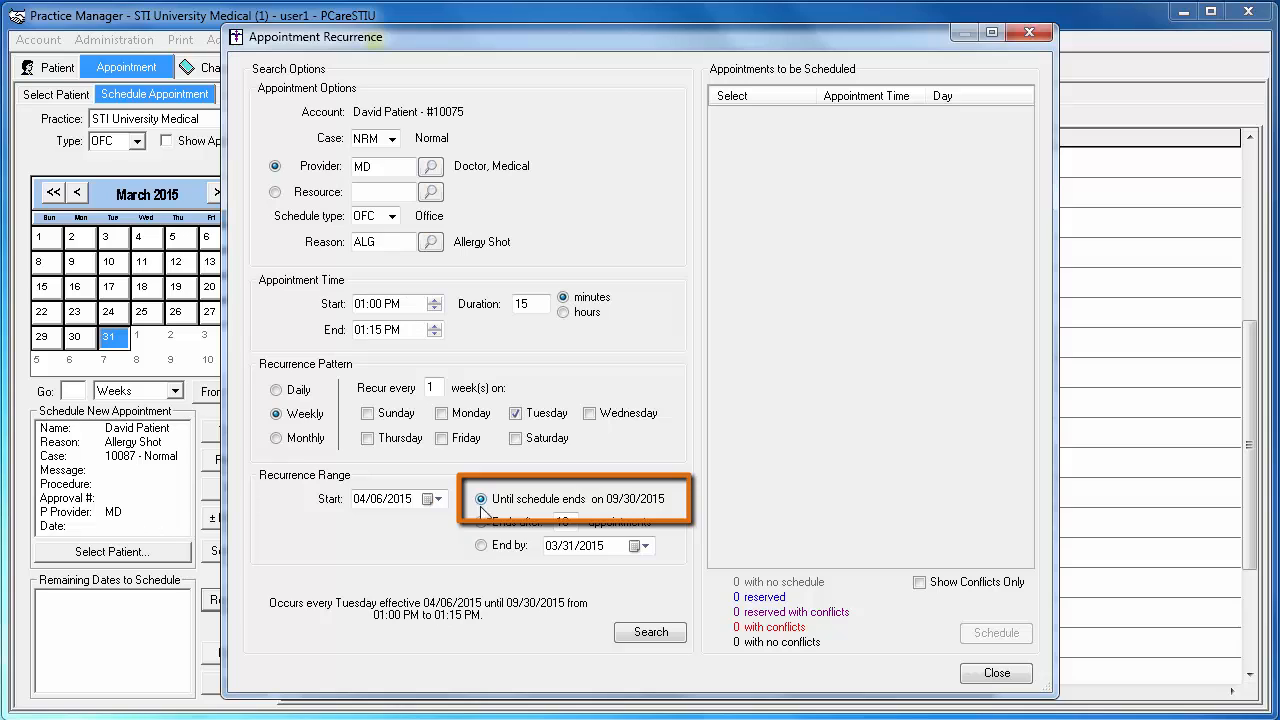
left_click(481, 522)
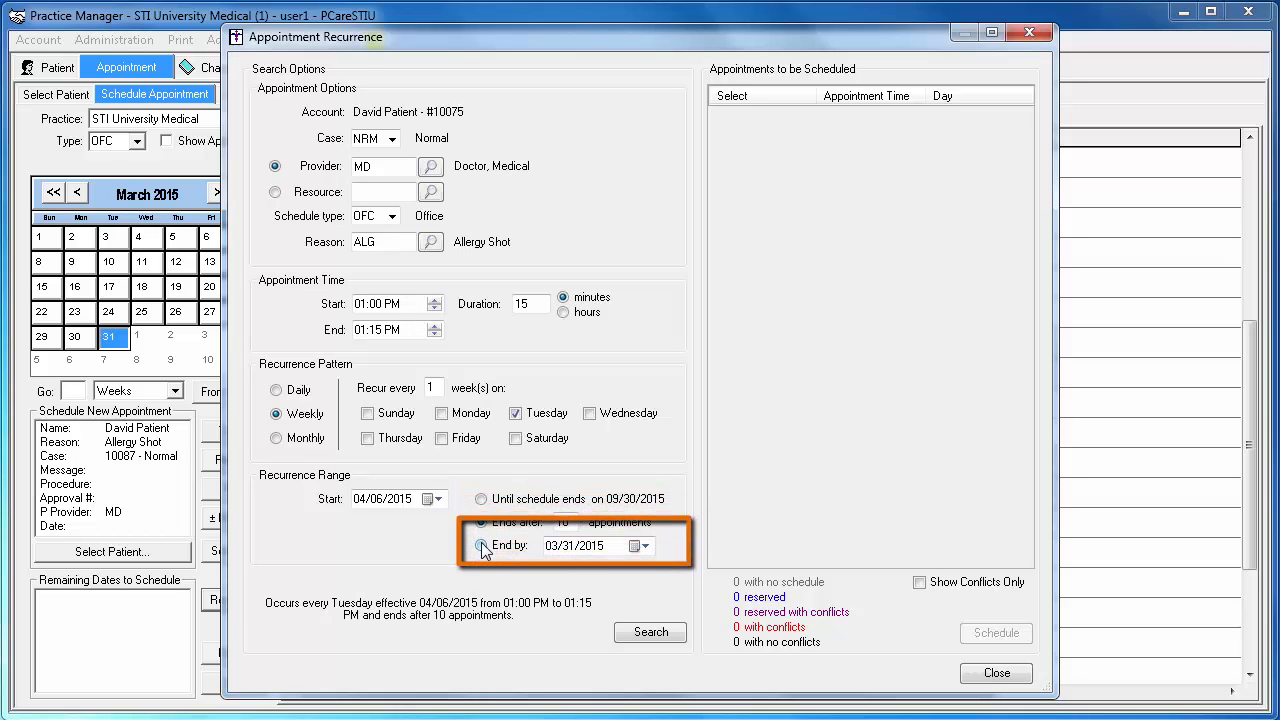
left_click(481, 546)
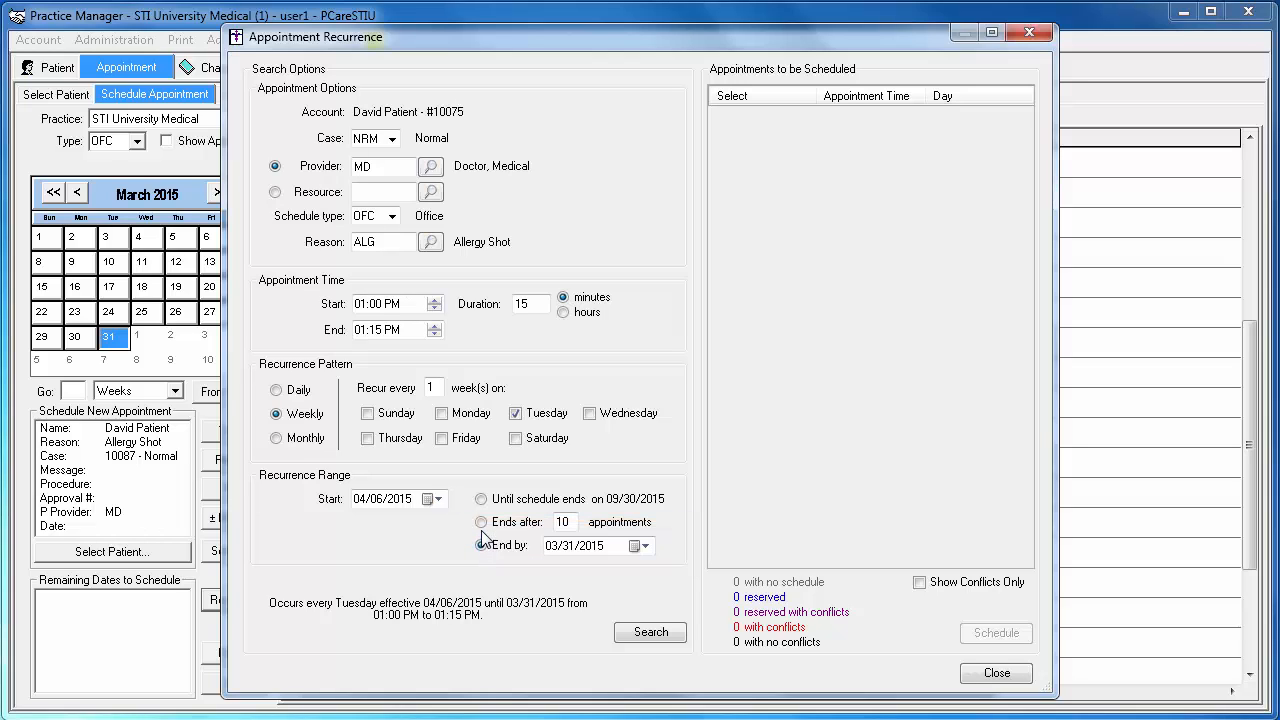
left_click(482, 524)
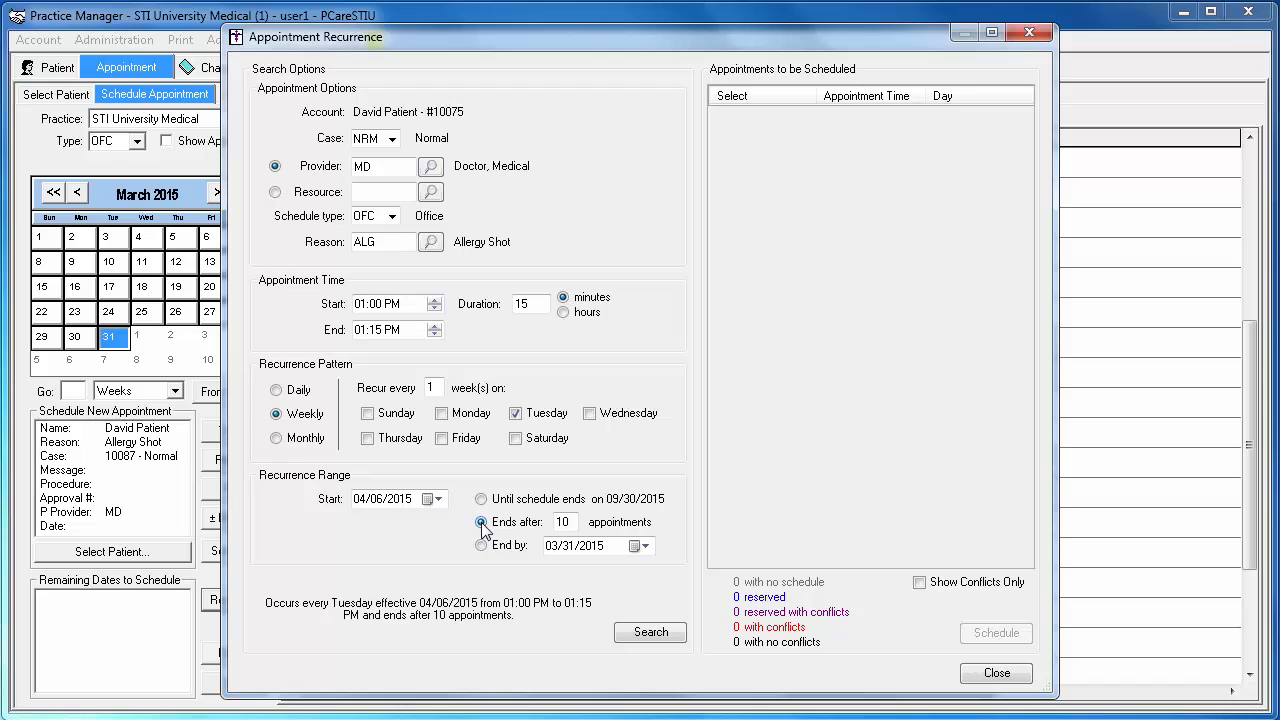
Step: End the recurrence after 5 appointments and search for the matching appointment dates
double_click(566, 524)
type("5")
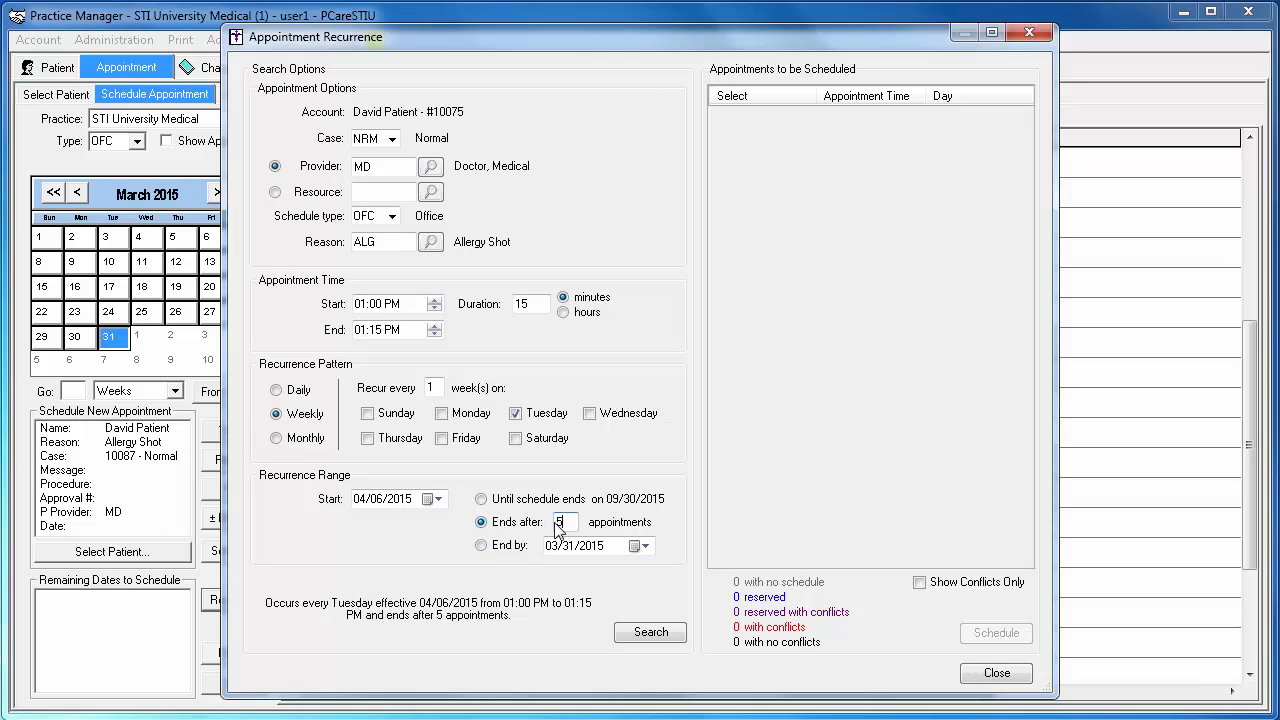
key("Tab")
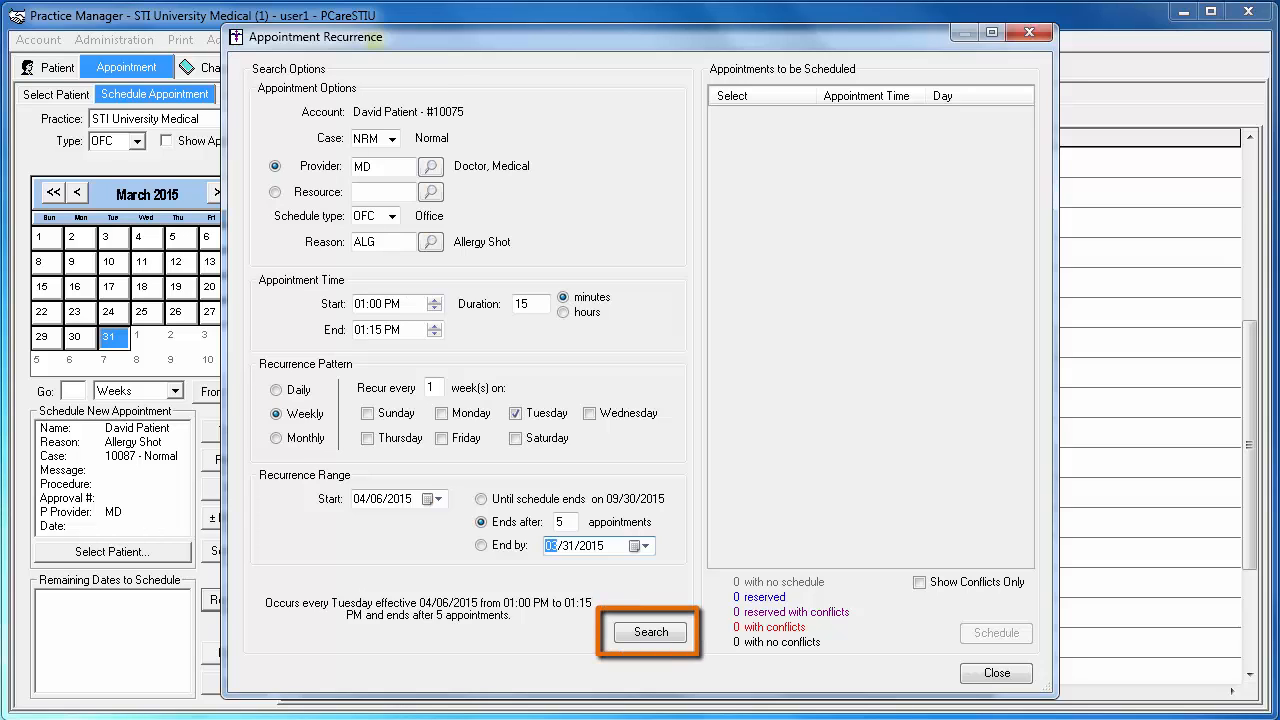
left_click(662, 634)
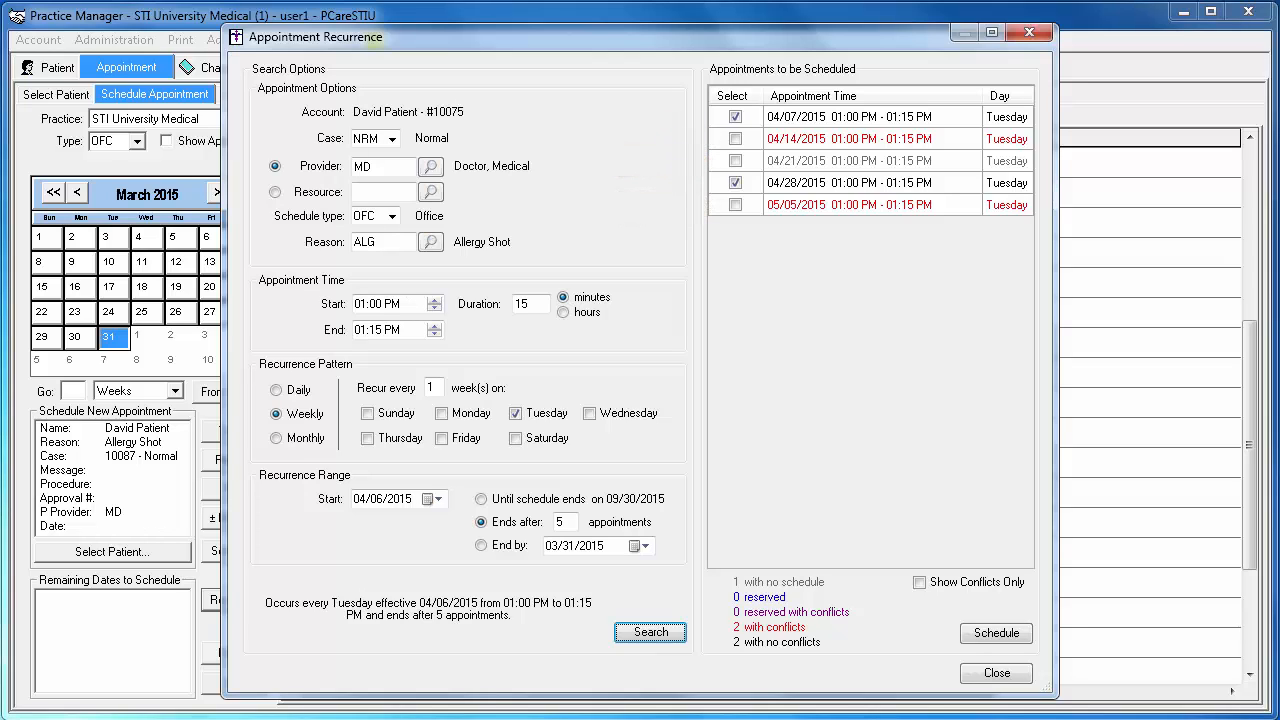
Step: Include the conflicting 04/14/2015 and 05/05/2015 dates and schedule the selected appointments, accepting the overbooking
left_click(735, 139)
left_click(735, 205)
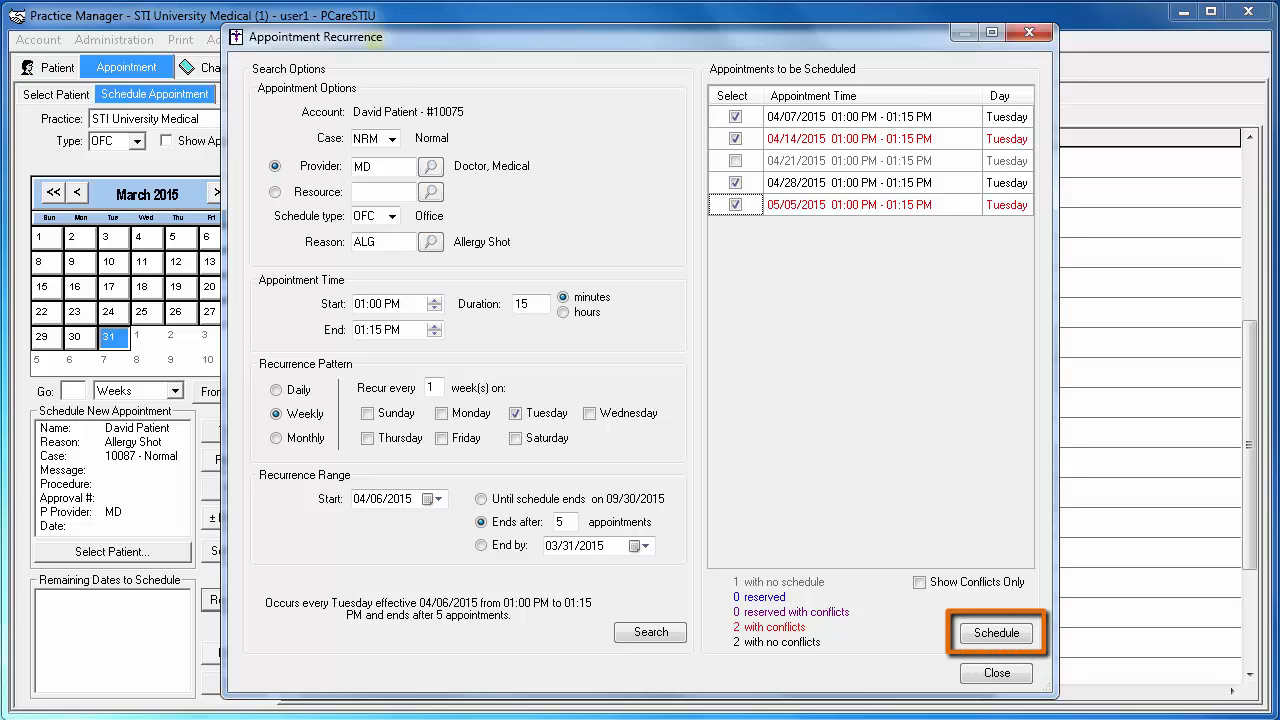
left_click(996, 633)
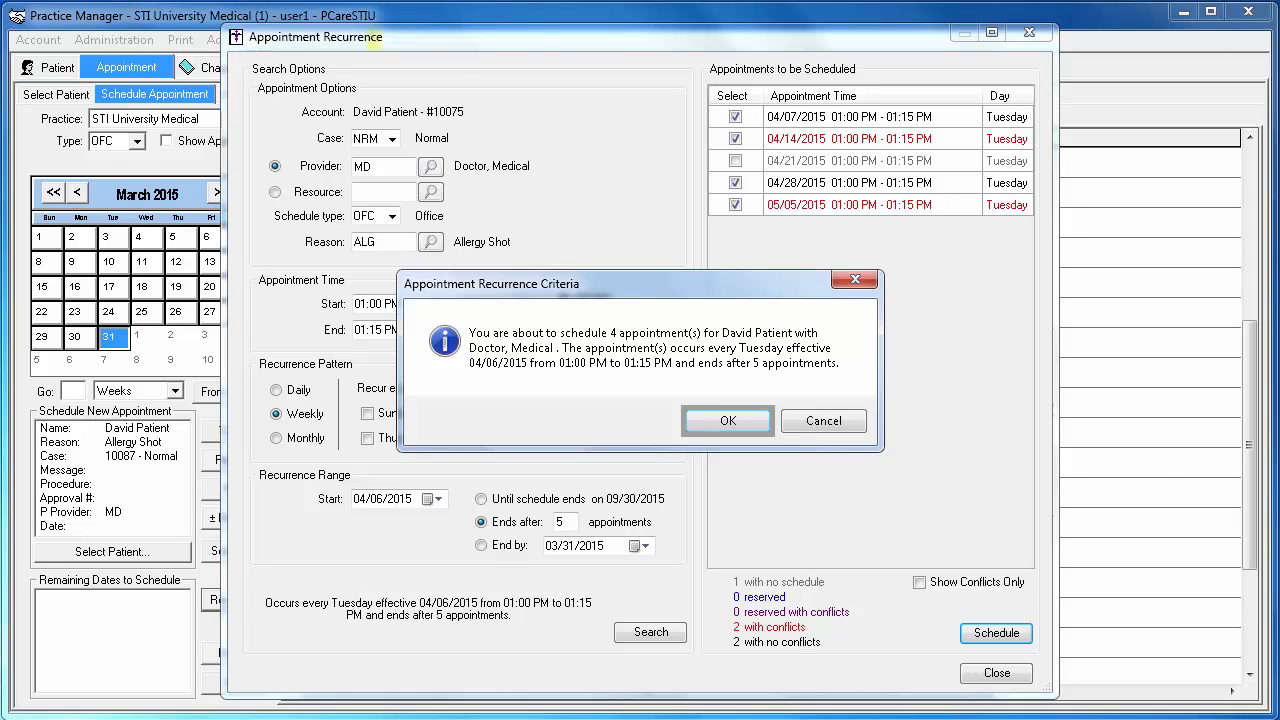
left_click(738, 428)
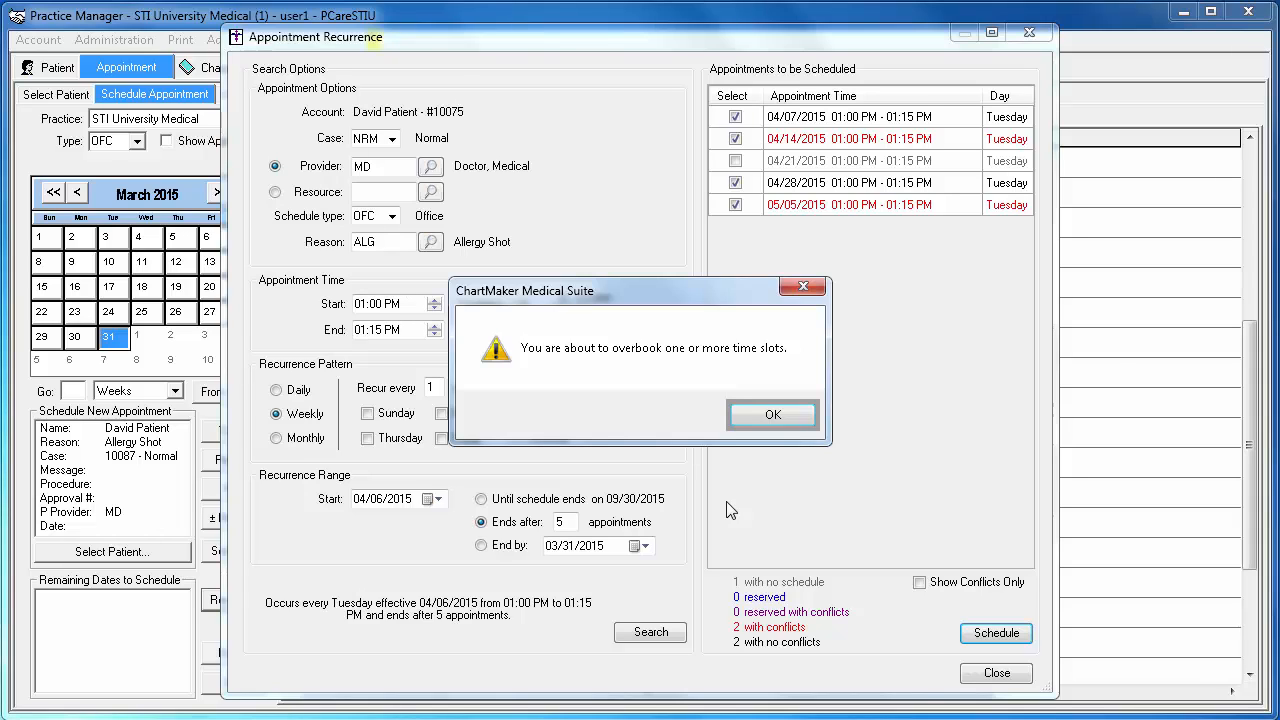
key("Return")
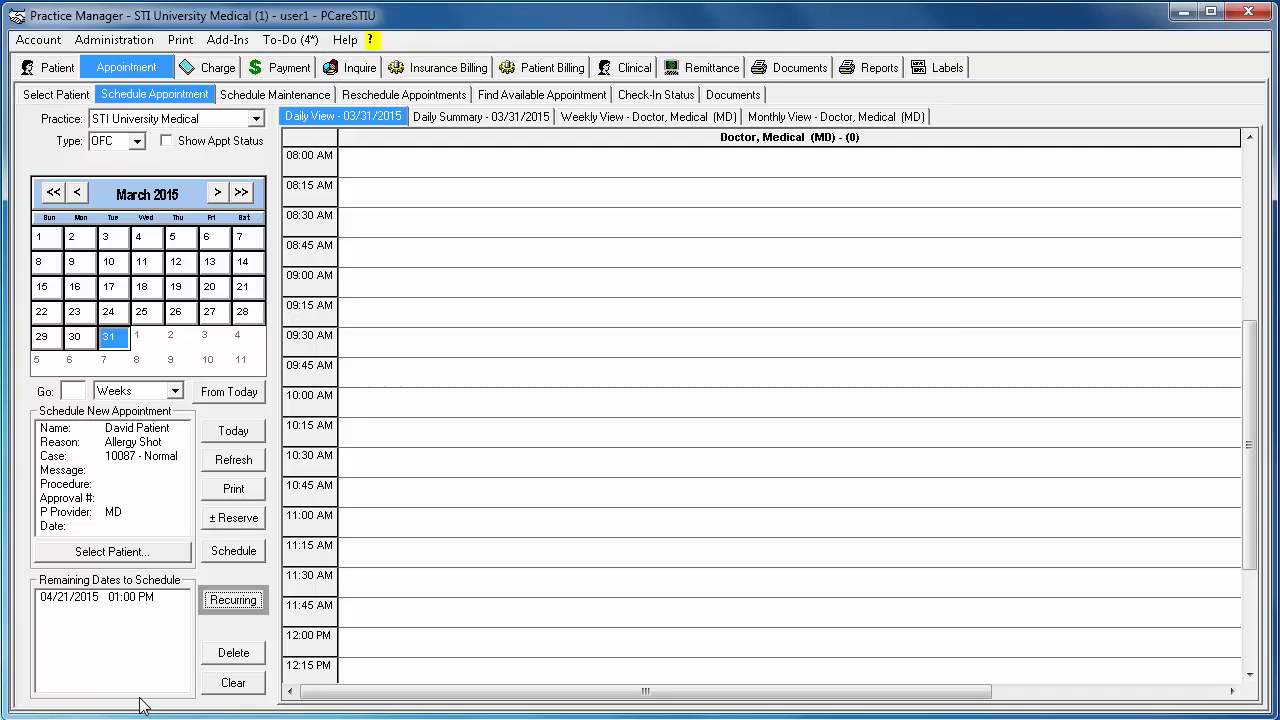
Step: Show the schedule for the remaining 04/21/2015 date and clear the list of remaining dates to schedule
left_click(134, 599)
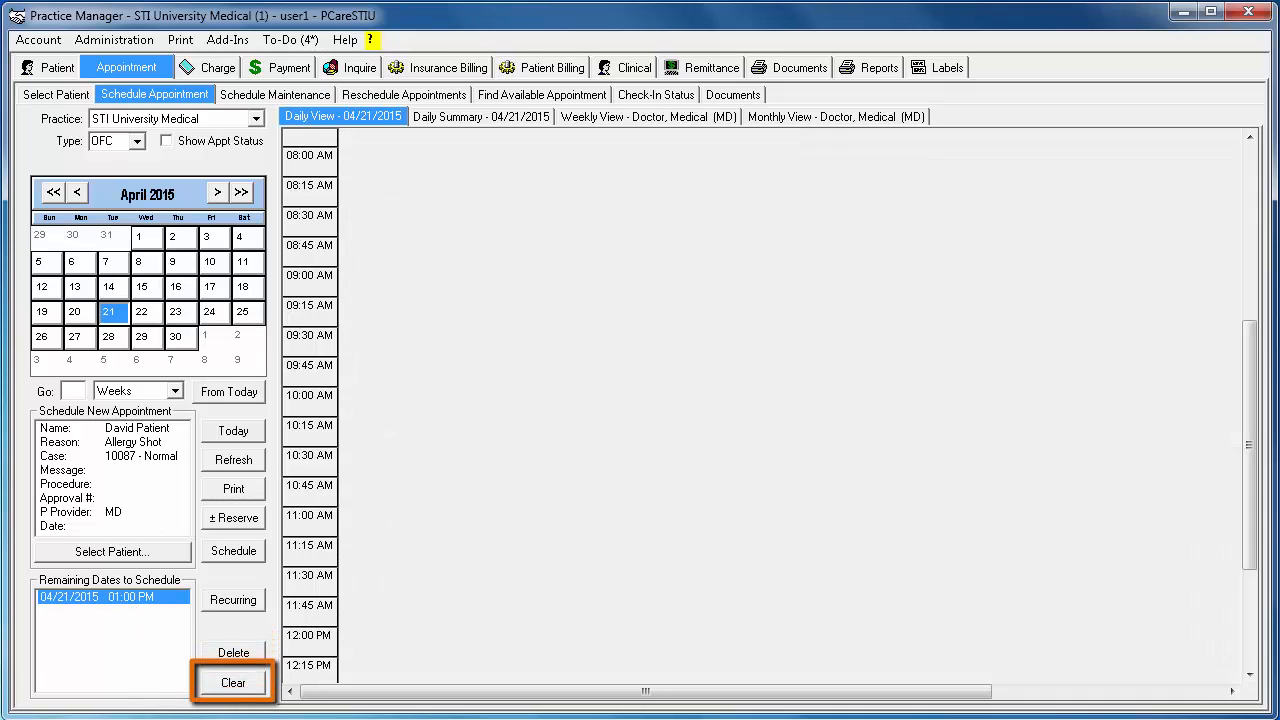
left_click(234, 688)
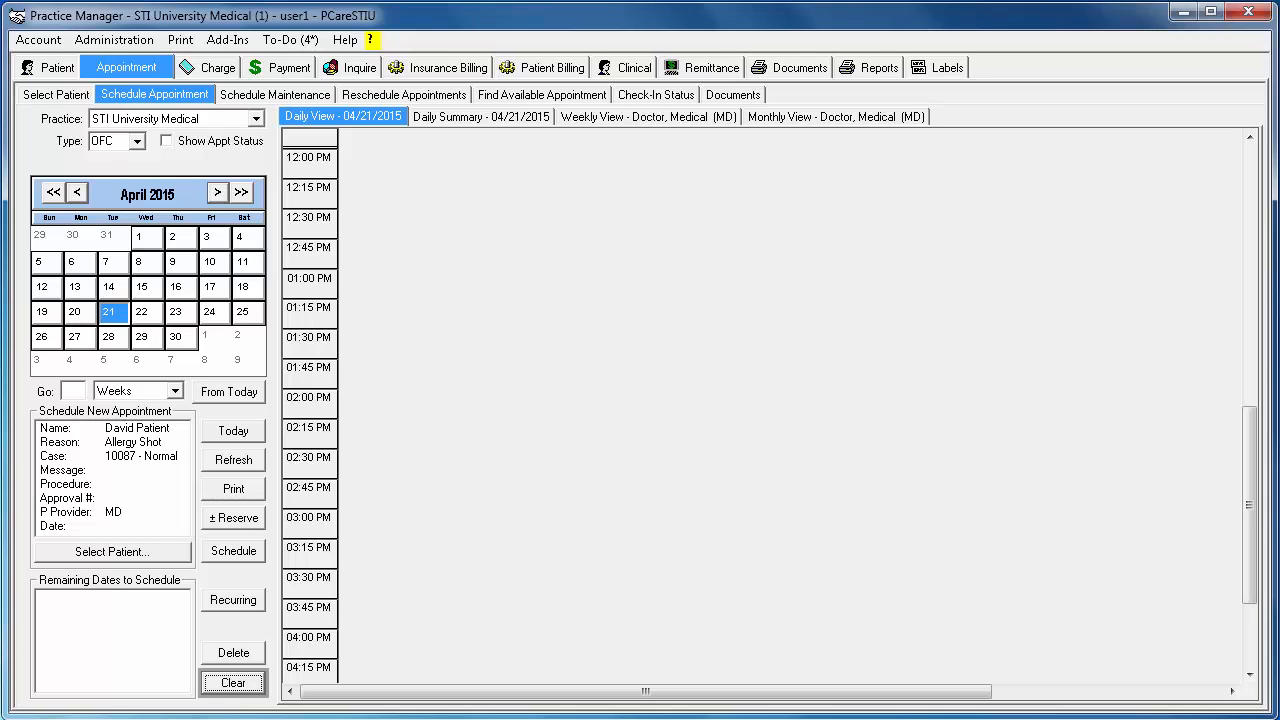
Step: View the future appointments report for the 01:00 PM allergy shot on 04/07/2015 and close the report
left_click(115, 263)
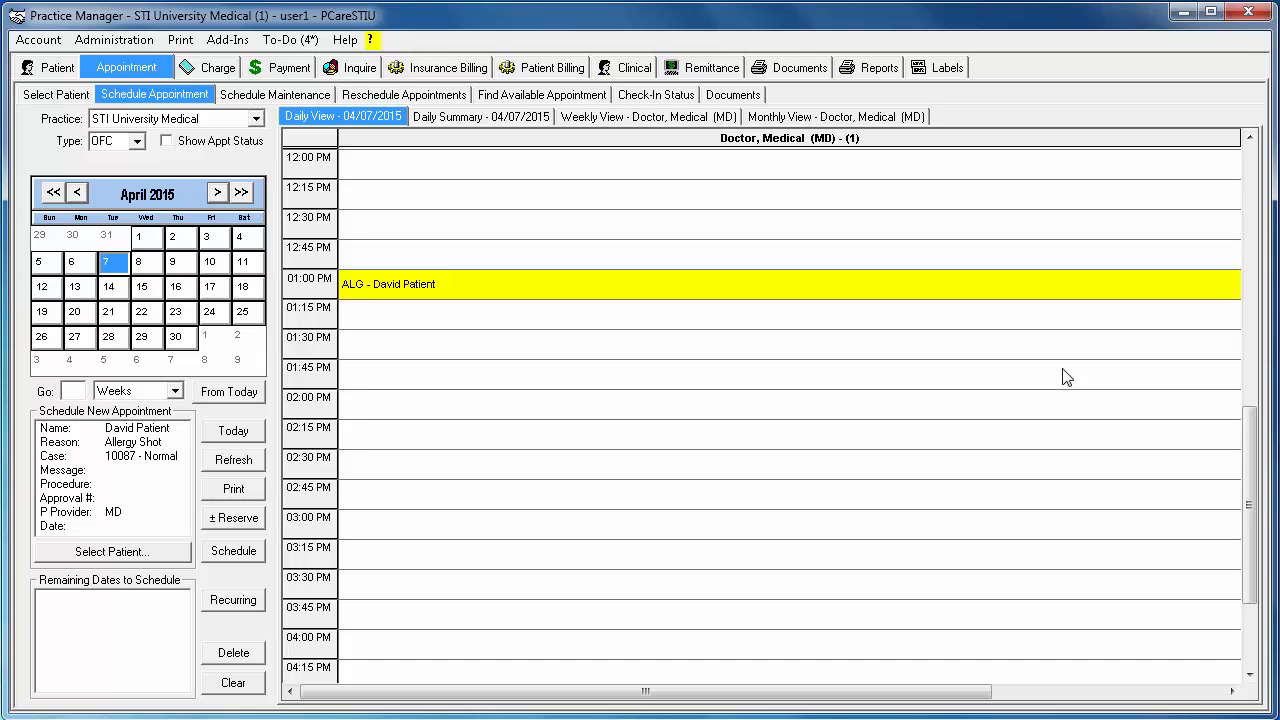
right_click(655, 292)
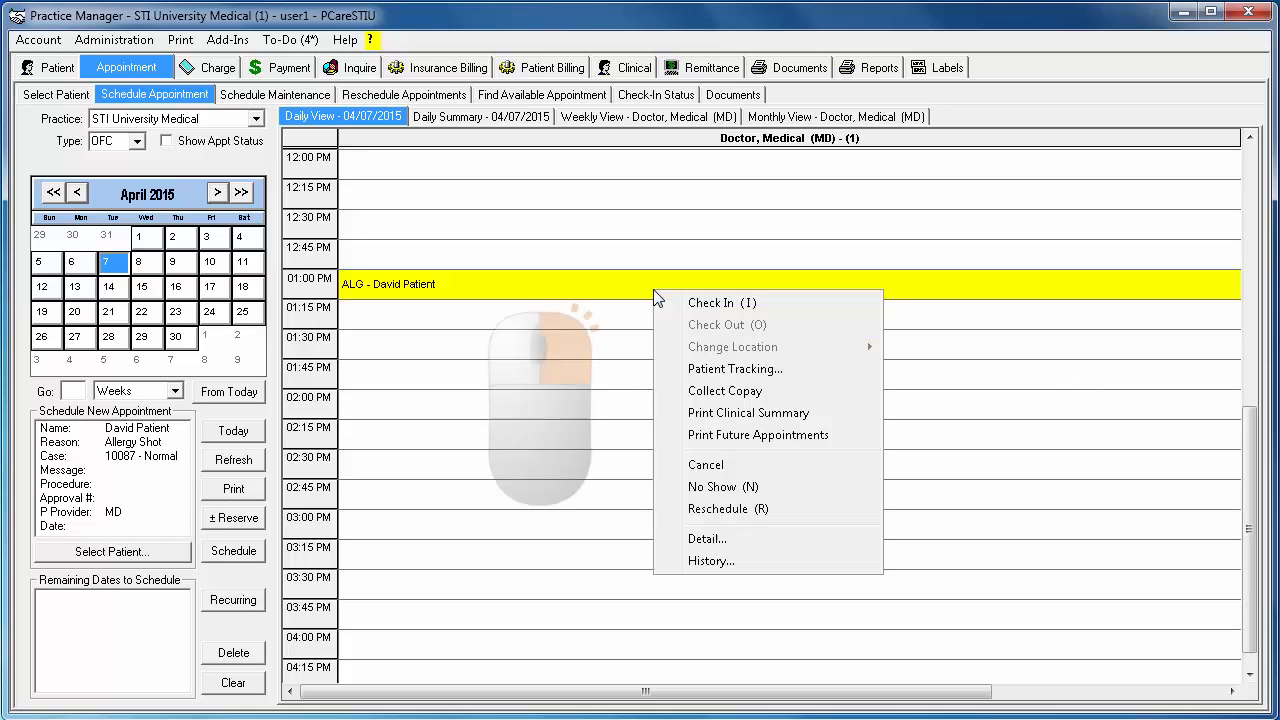
left_click(857, 433)
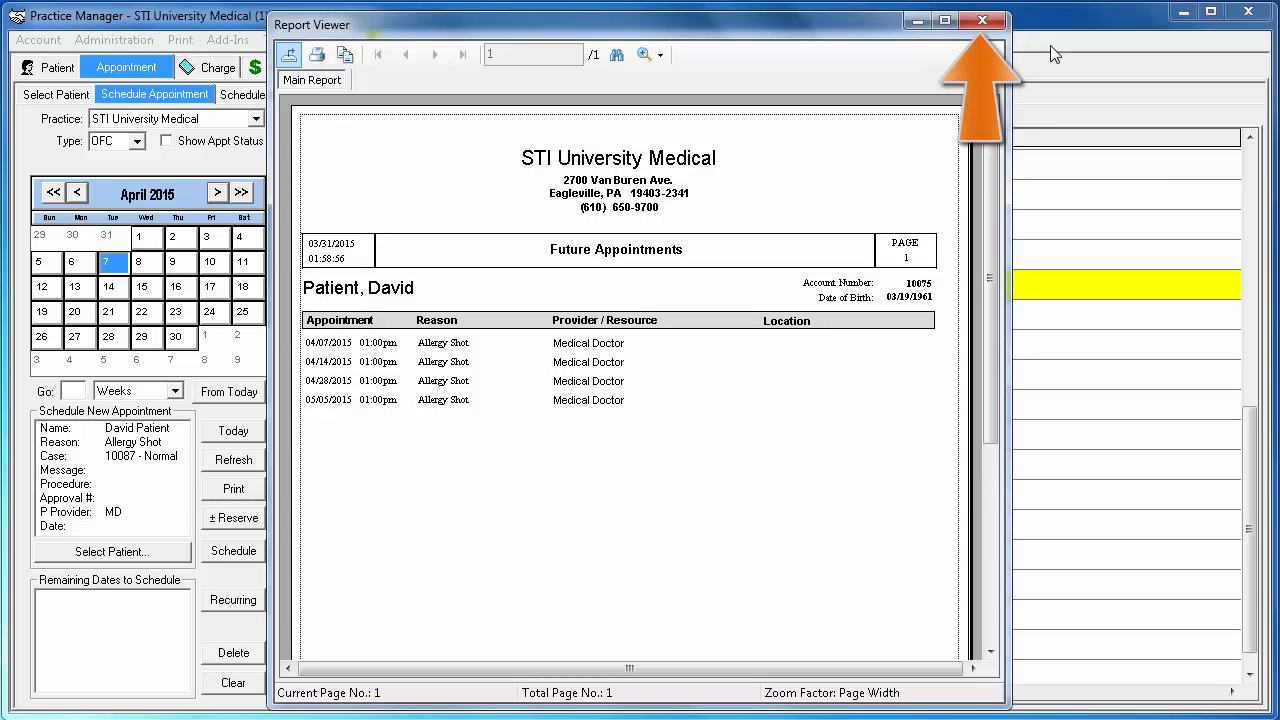
left_click(982, 20)
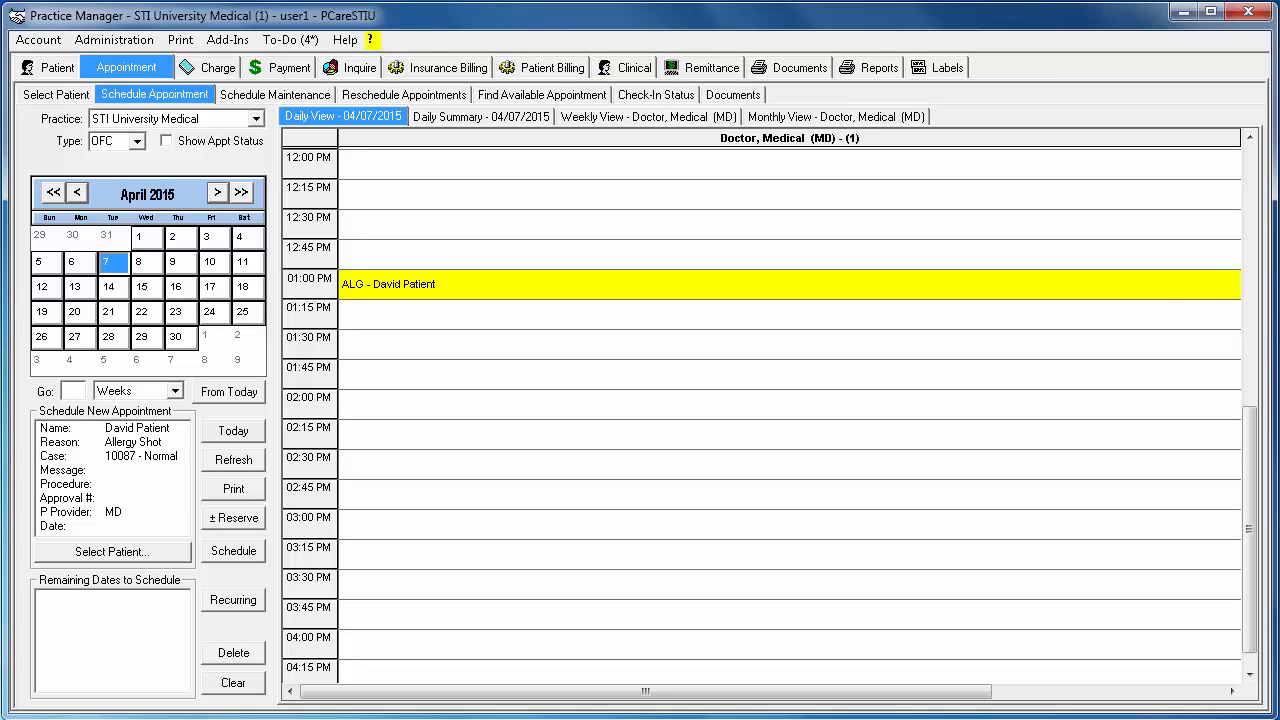
Step: Reschedule only this occurrence of the 01:00 PM allergy shot on 04/07/2015 to 02:45 PM the same day
right_click(628, 289)
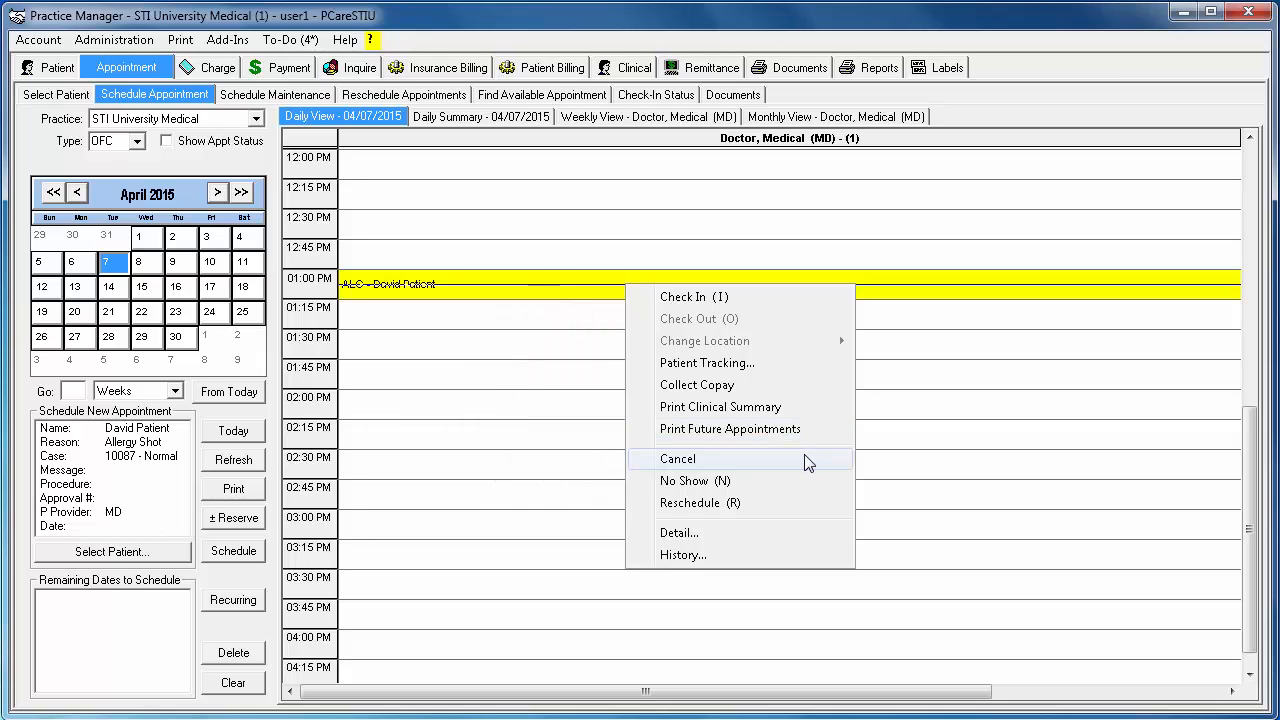
left_click(808, 504)
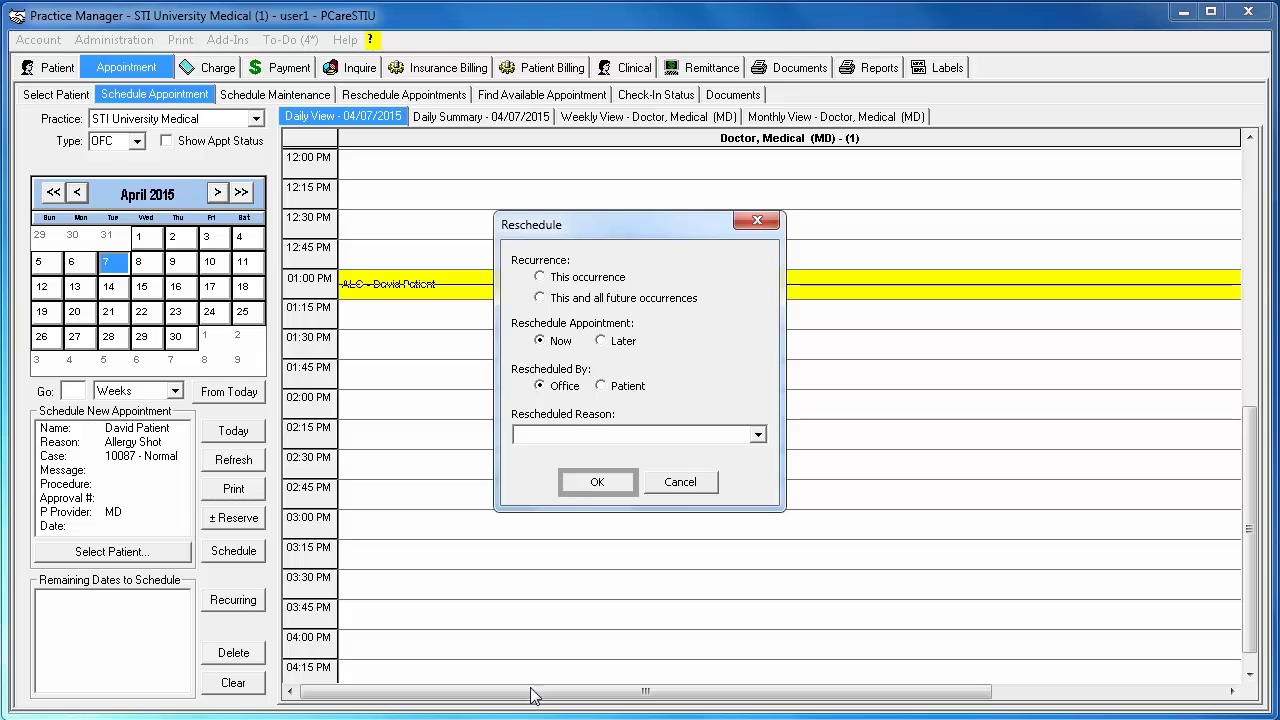
left_click(566, 284)
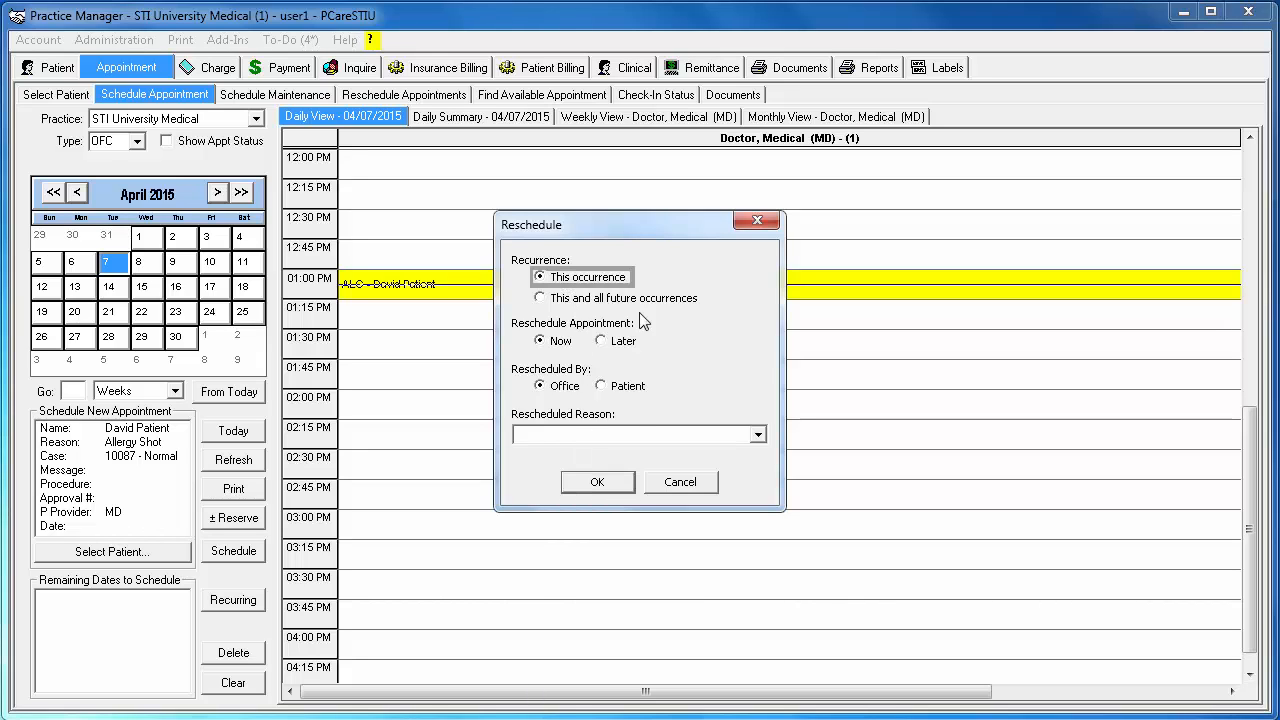
left_click(618, 480)
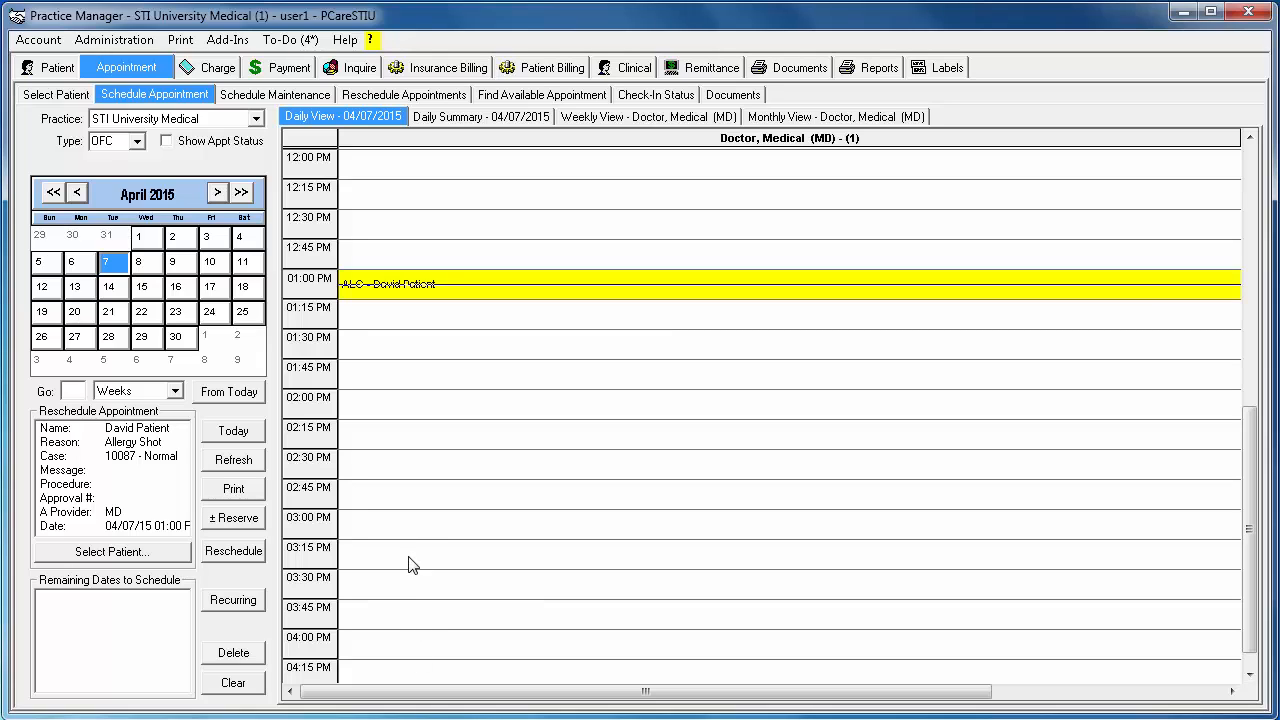
left_click(408, 500)
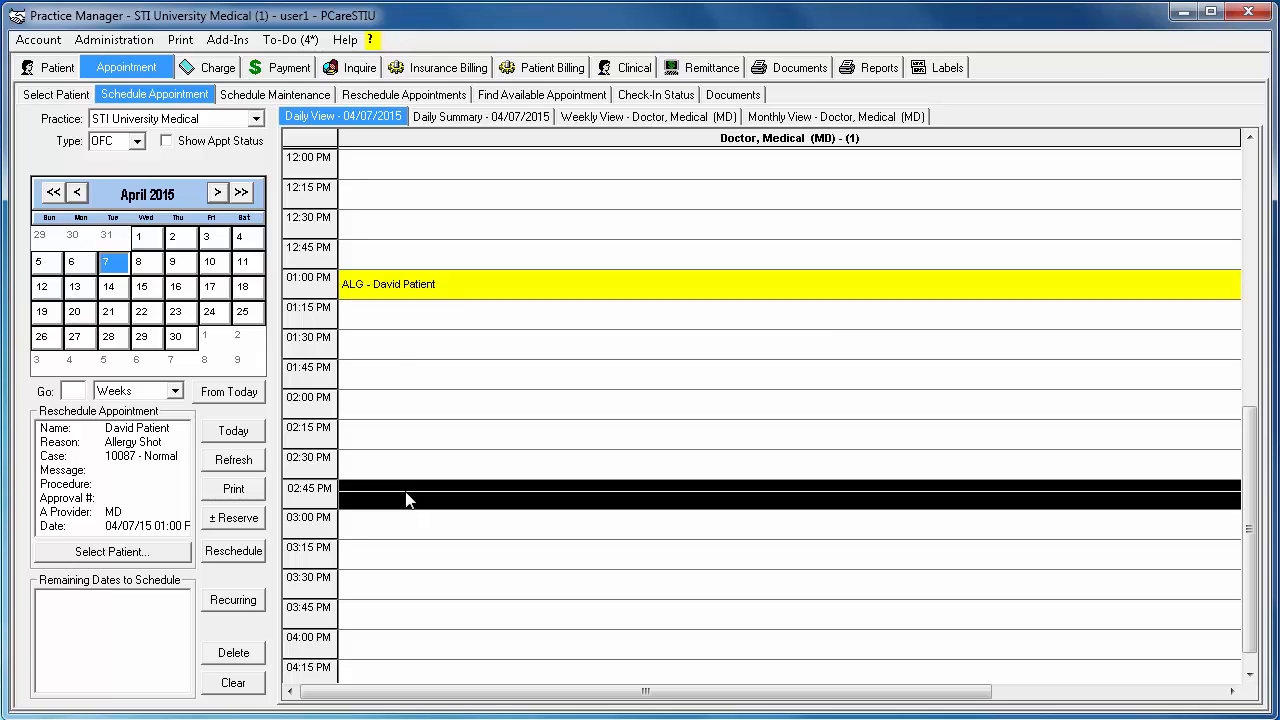
left_click(236, 558)
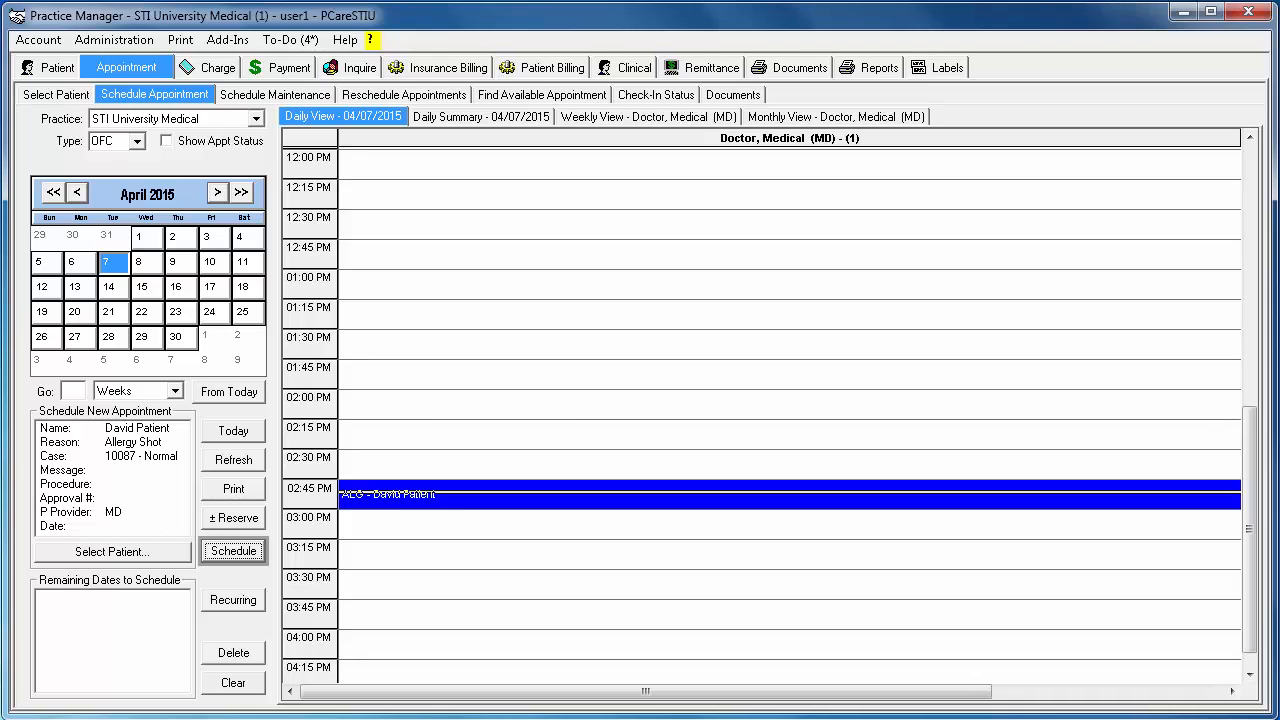
Step: Start rescheduling the 04/14/2015 allergy shot at 01:00 PM for this and all future occurrences
left_click(108, 287)
right_click(463, 444)
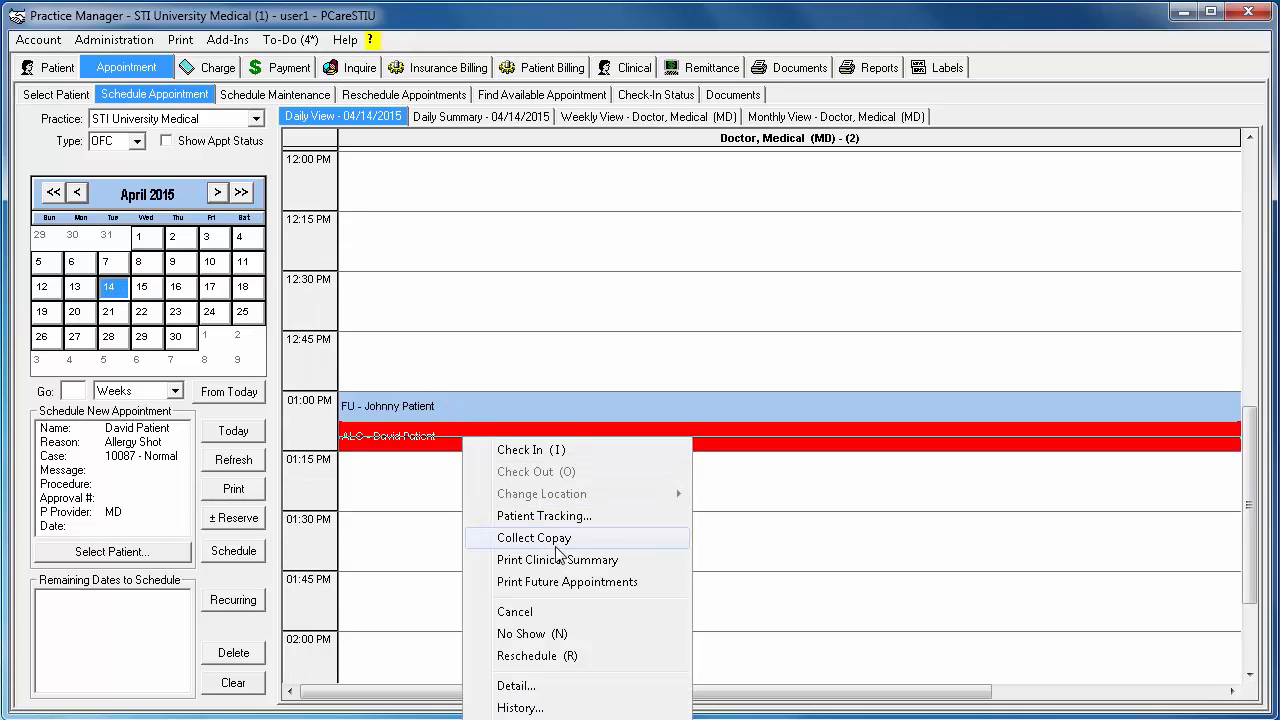
left_click(600, 655)
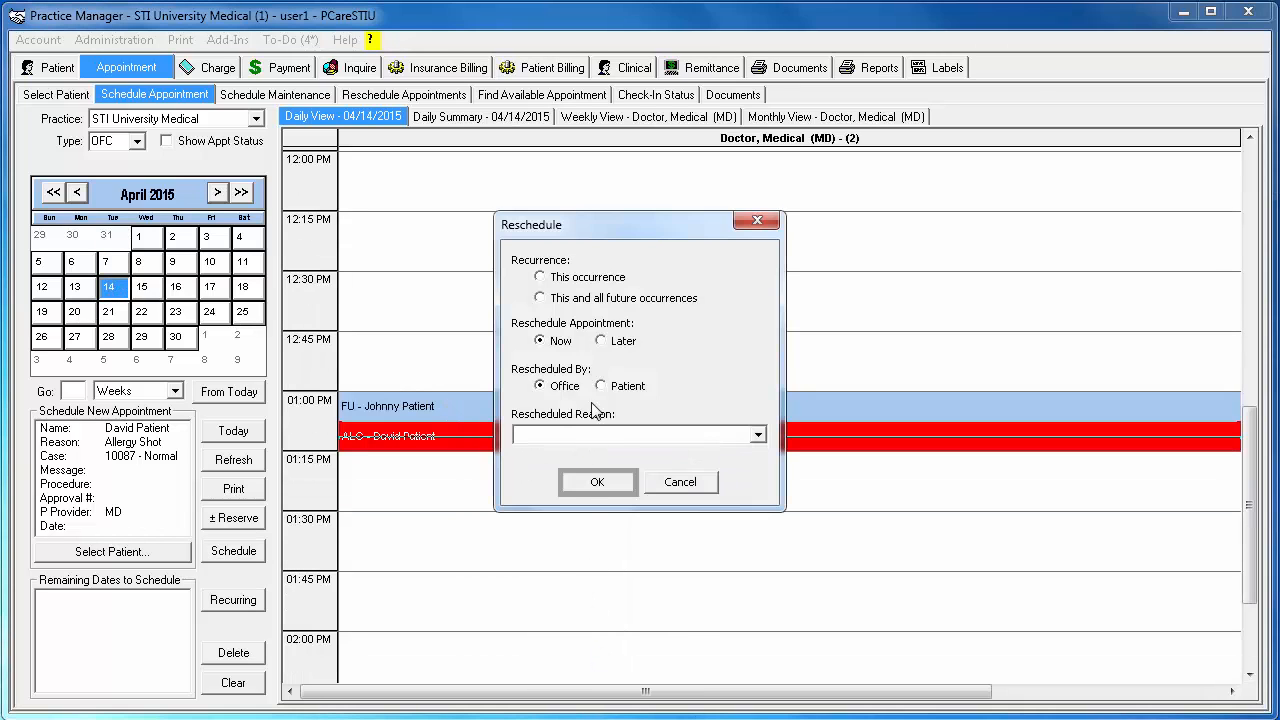
left_click(600, 305)
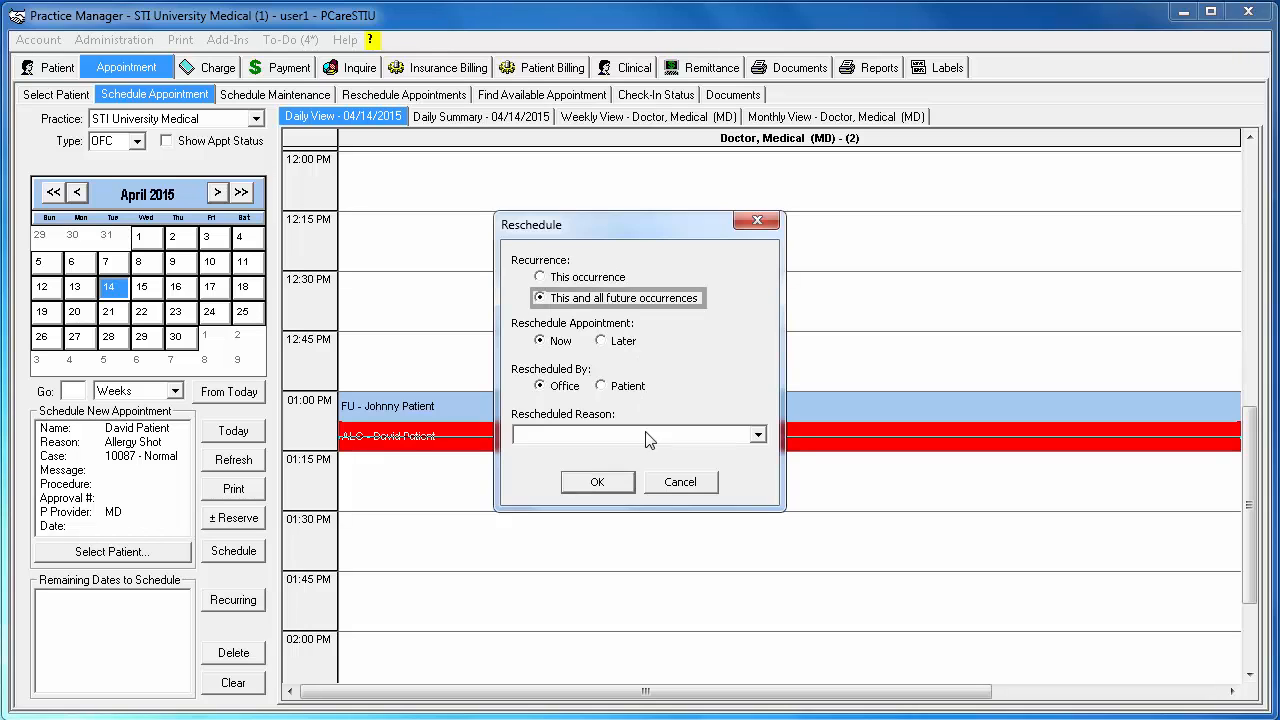
left_click(618, 484)
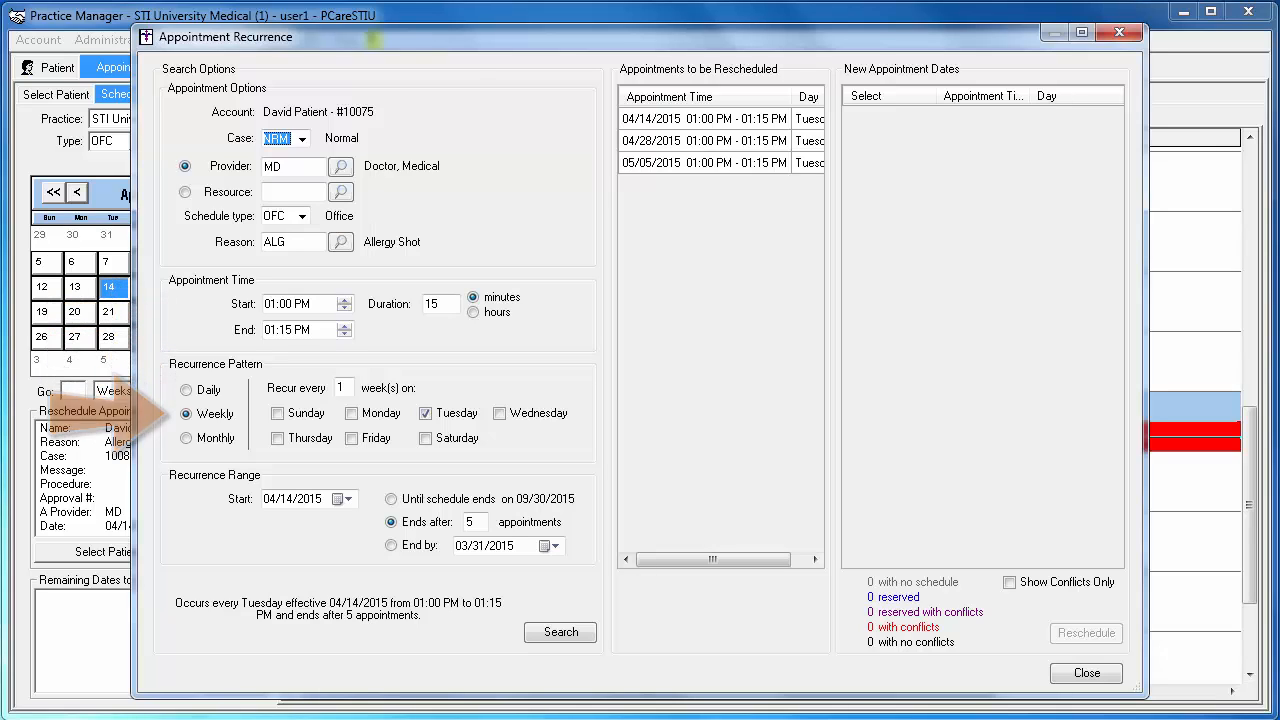
Step: Change the weekly recurrence from Tuesday to Wednesday and end it after 3 appointments
left_click(510, 418)
left_click(446, 420)
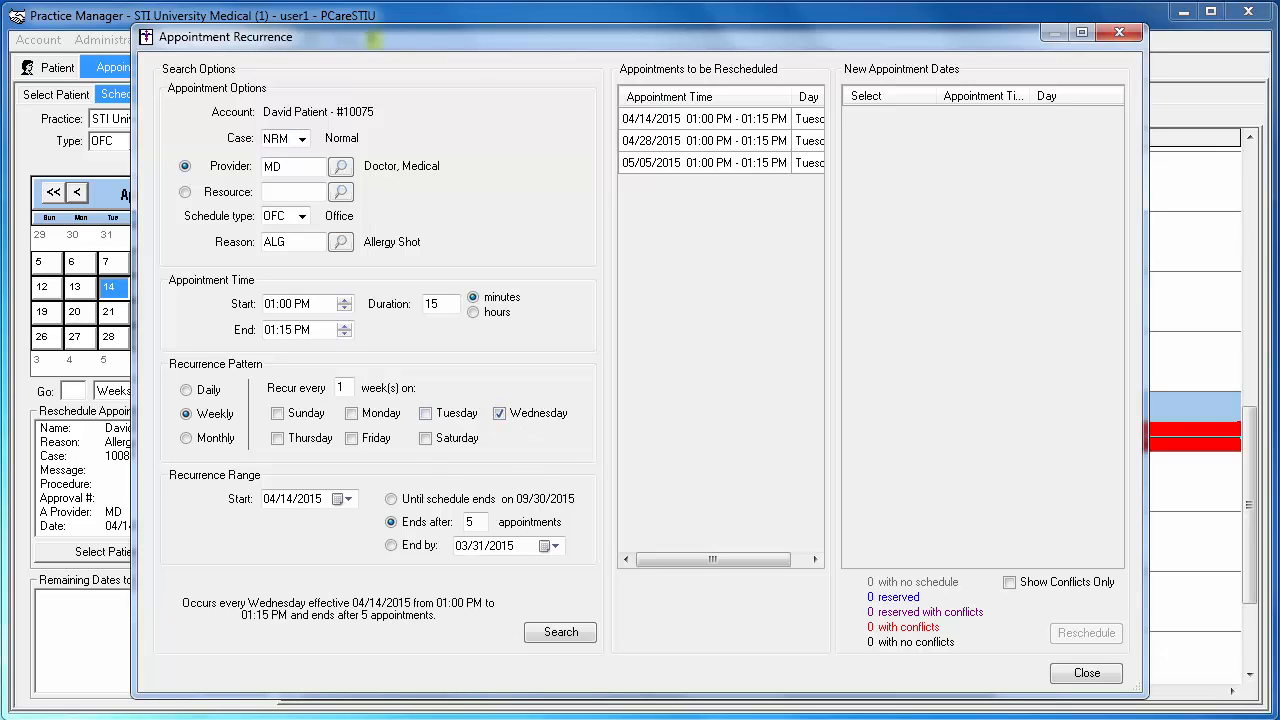
left_click(475, 522)
double_click(473, 520)
type("3")
key("Tab")
Step: Search for the new Wednesday dates and reschedule the remaining series to 04/15, 04/22 and 04/29/2015
left_click(574, 636)
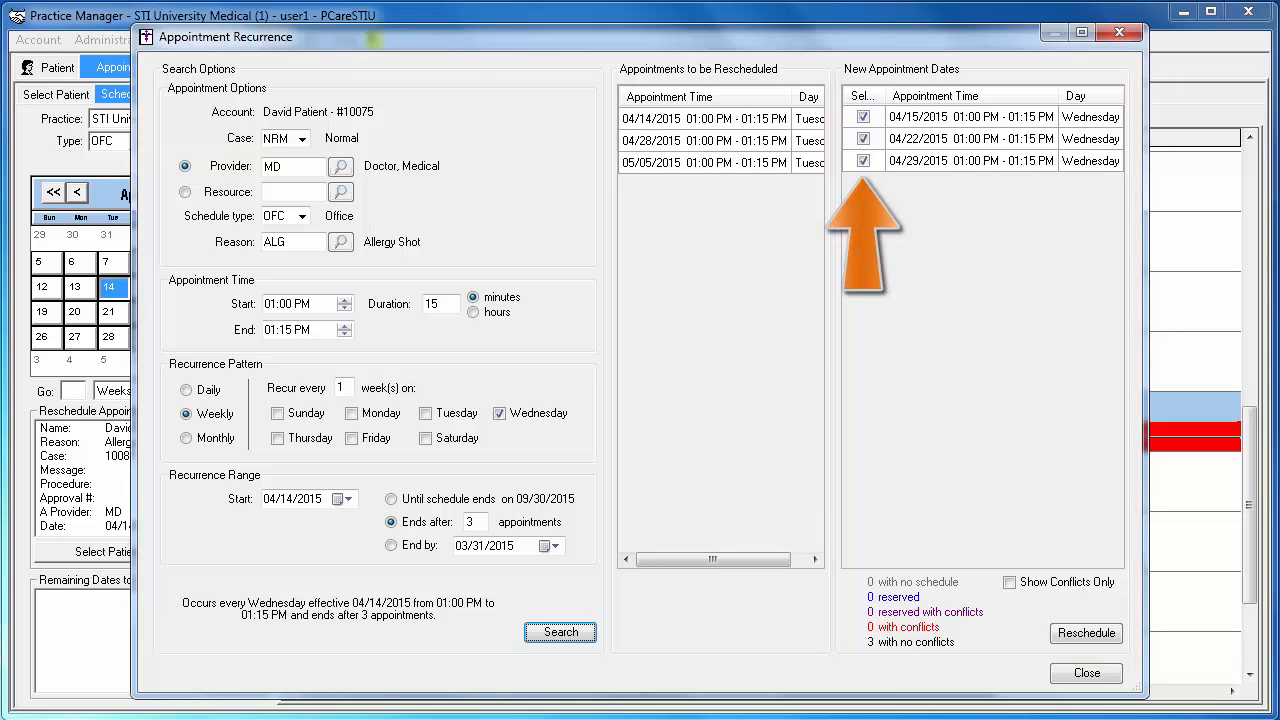
left_click(1110, 638)
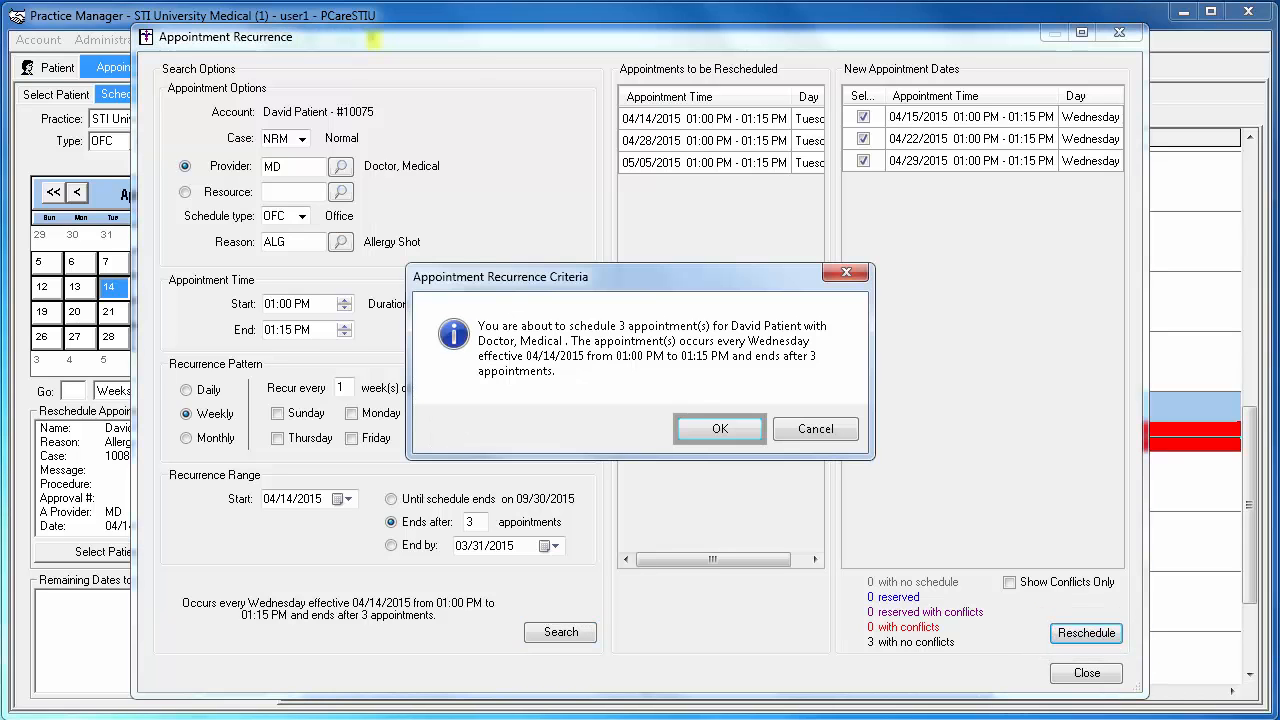
left_click(735, 428)
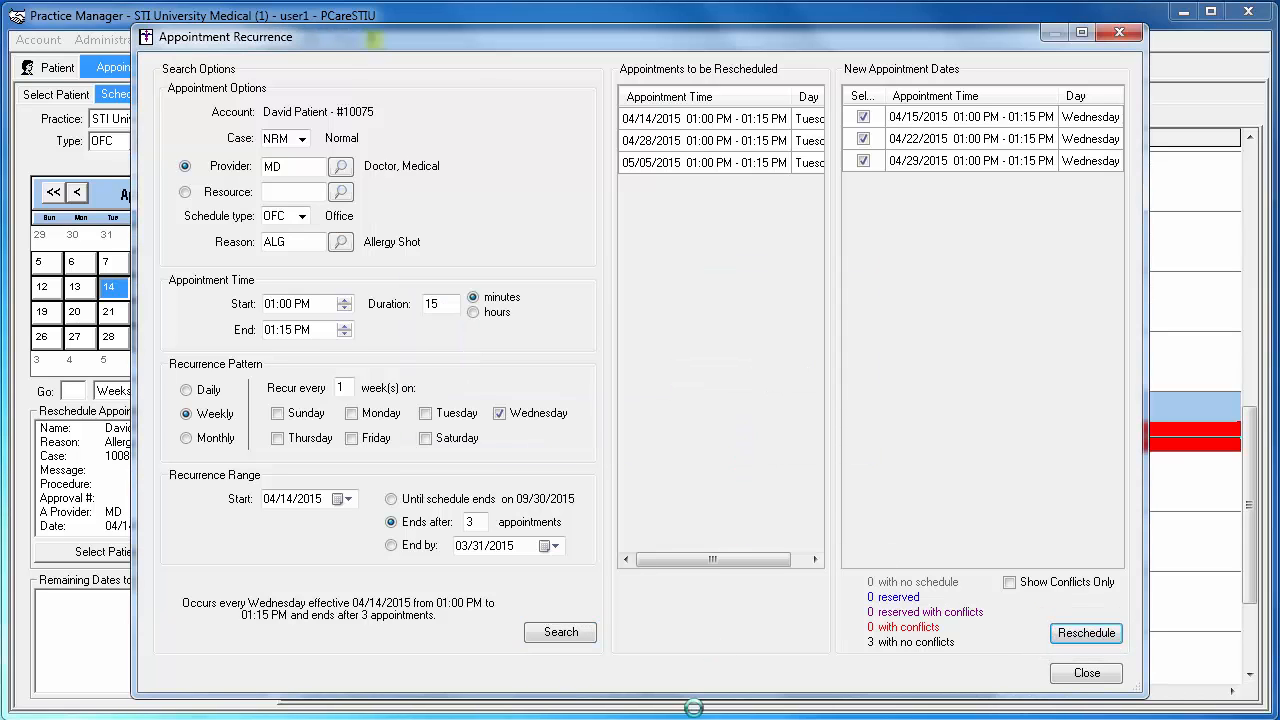